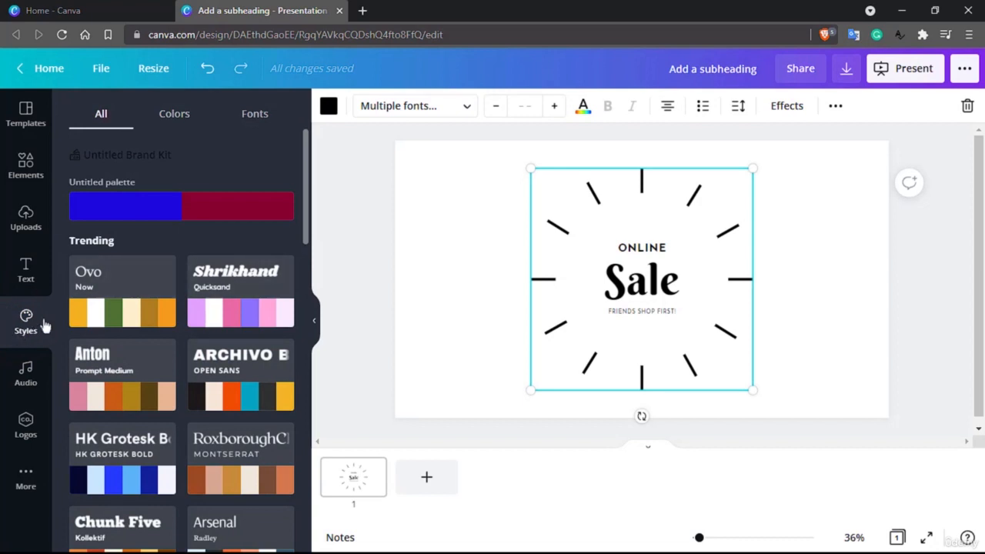
Look over the available styles and palettes, and apply the Shrikhand and Quicksand font pairing to the sale graphic.
{"action": "scroll", "coordinate": [154, 279], "scroll_direction": "down", "scroll_amount": 5}
{"action": "scroll", "coordinate": [165, 275], "scroll_direction": "up", "scroll_amount": 4}
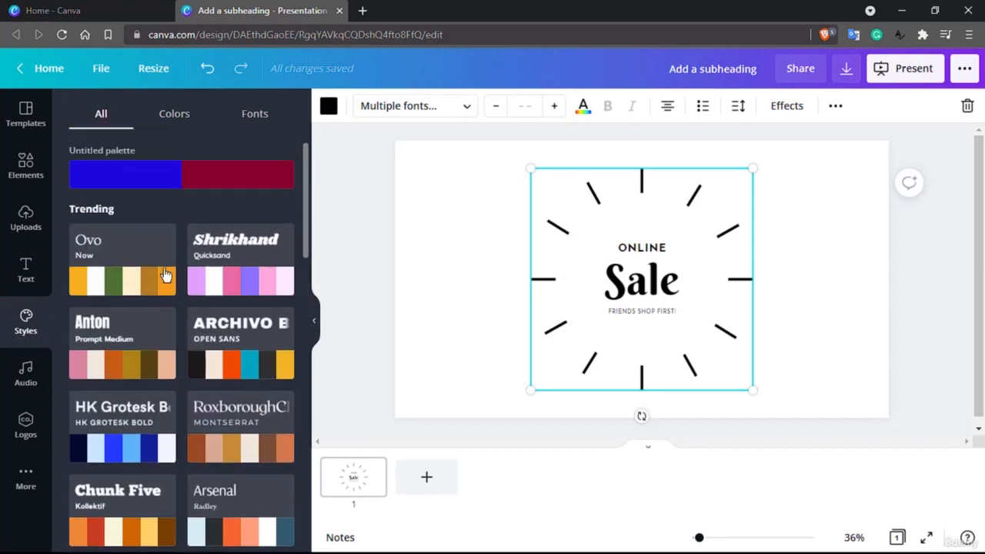
{"action": "left_click", "coordinate": [175, 114]}
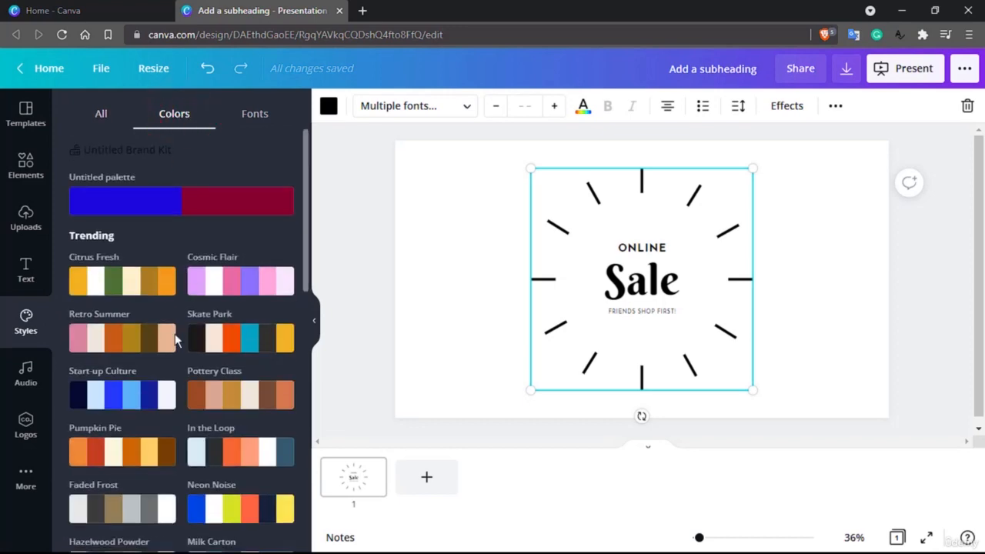
{"action": "scroll", "coordinate": [176, 341], "scroll_direction": "down", "scroll_amount": 4}
{"action": "scroll", "coordinate": [176, 341], "scroll_direction": "up", "scroll_amount": 4}
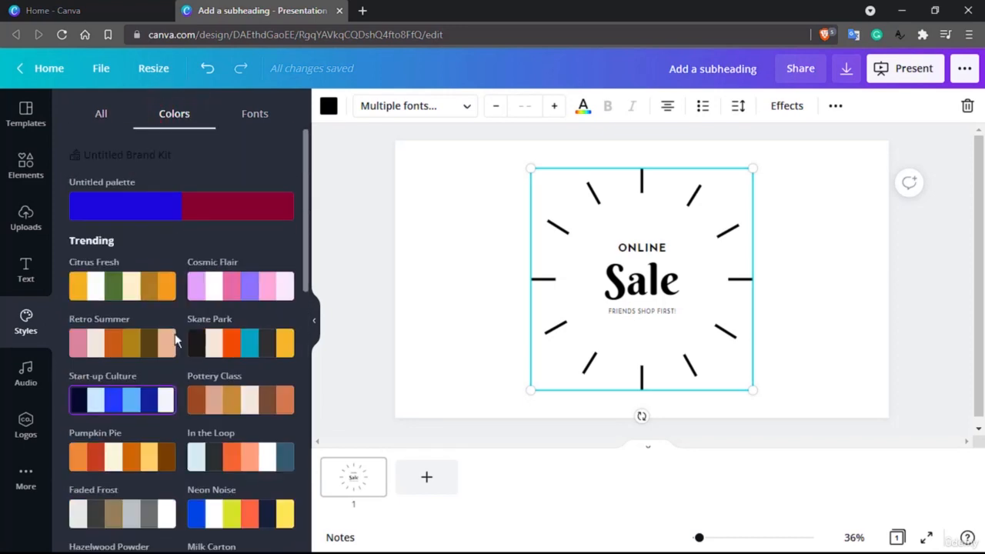
{"action": "left_click", "coordinate": [263, 115]}
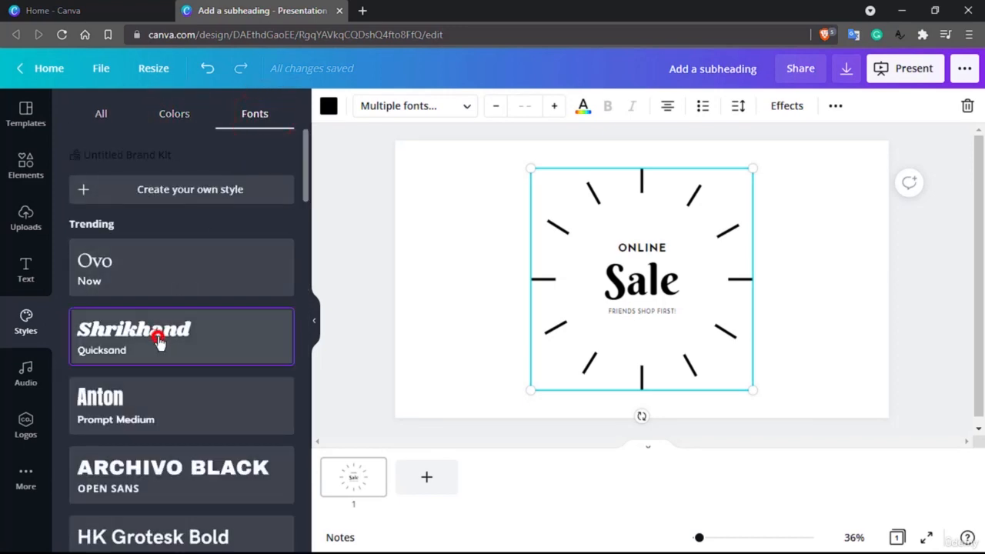
{"action": "left_click", "coordinate": [160, 340]}
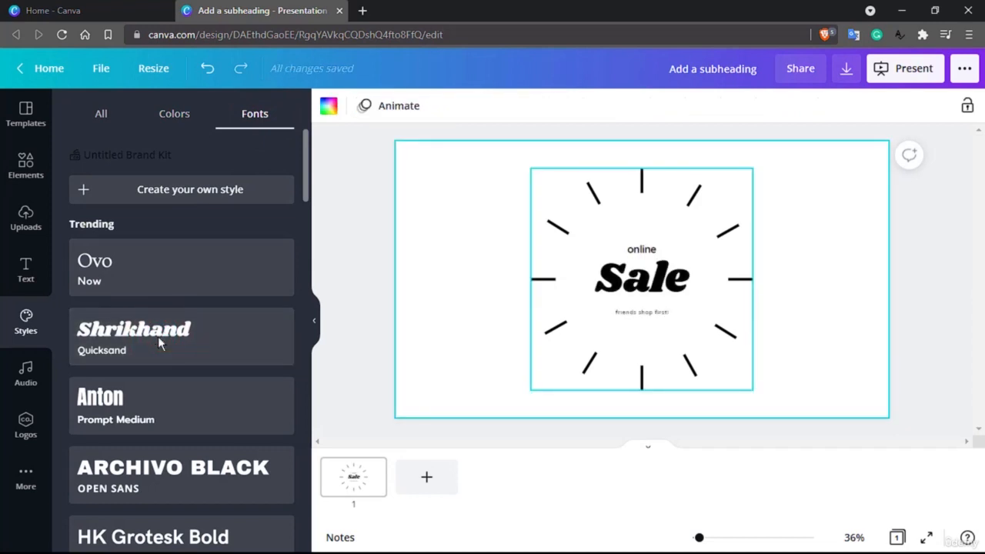
Try the RoxboroughCF and Montserrat font pairing on the design, followed by the Homemade Apple and Kollektif pairing.
{"action": "scroll", "coordinate": [179, 468], "scroll_direction": "down", "scroll_amount": 3}
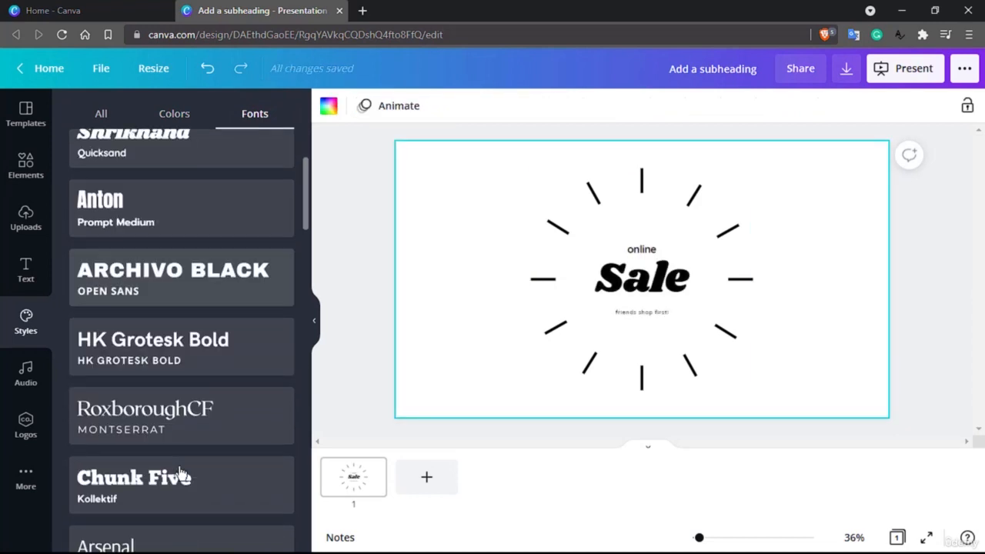
{"action": "left_click", "coordinate": [184, 392]}
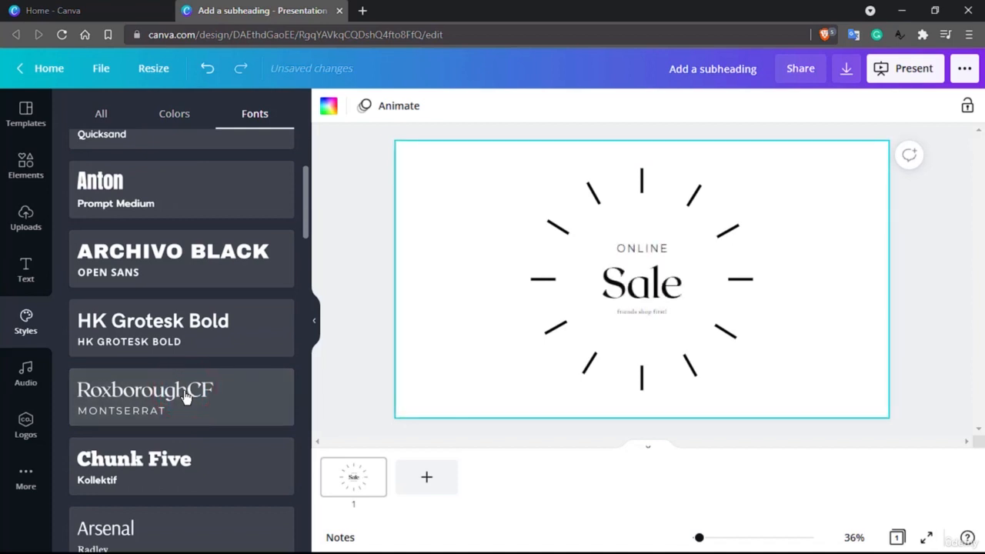
{"action": "scroll", "coordinate": [184, 392], "scroll_direction": "down", "scroll_amount": 5}
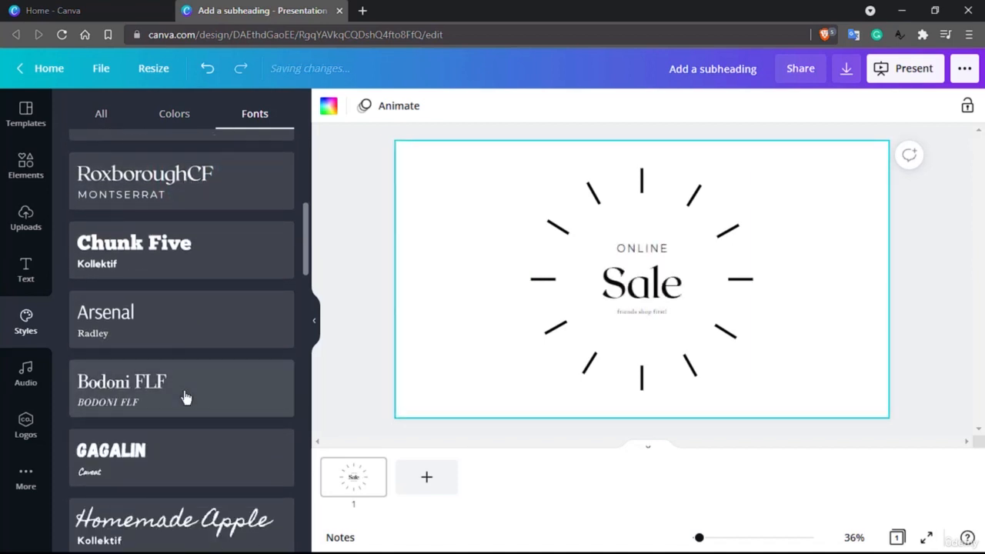
{"action": "left_click", "coordinate": [217, 384]}
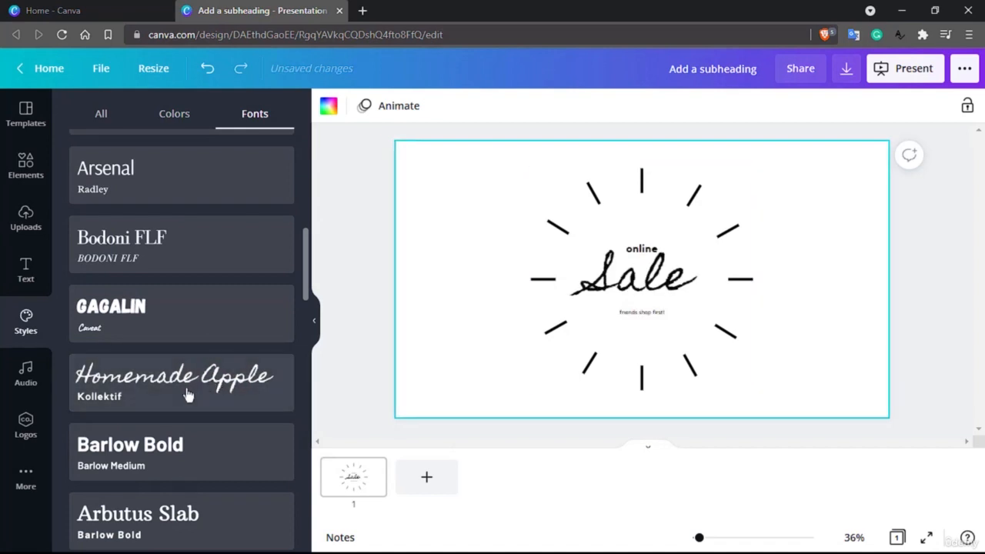
Switch the design's text back to the RoxboroughCF and Montserrat font pairing.
{"action": "scroll", "coordinate": [156, 400], "scroll_direction": "down", "scroll_amount": 4}
{"action": "scroll", "coordinate": [157, 400], "scroll_direction": "up", "scroll_amount": 9}
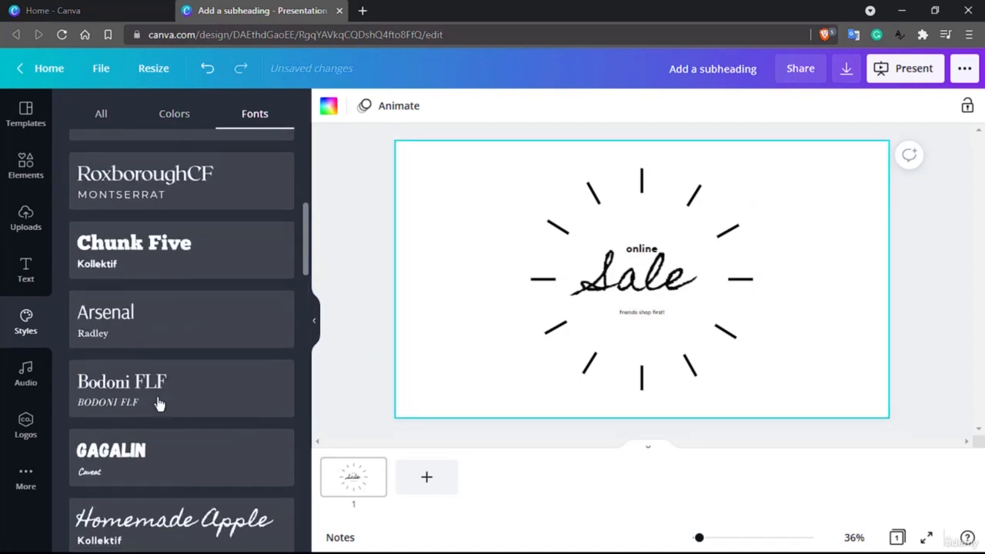
{"action": "left_click", "coordinate": [157, 401]}
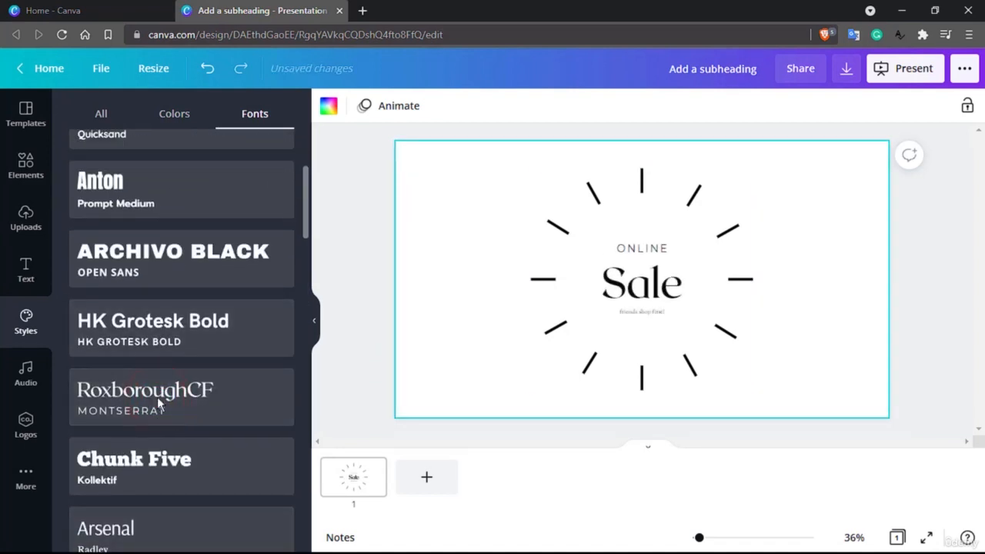
Apply the Citrus Fresh colour palette to the page and shuffle its colours through several combinations.
{"action": "left_click", "coordinate": [169, 119]}
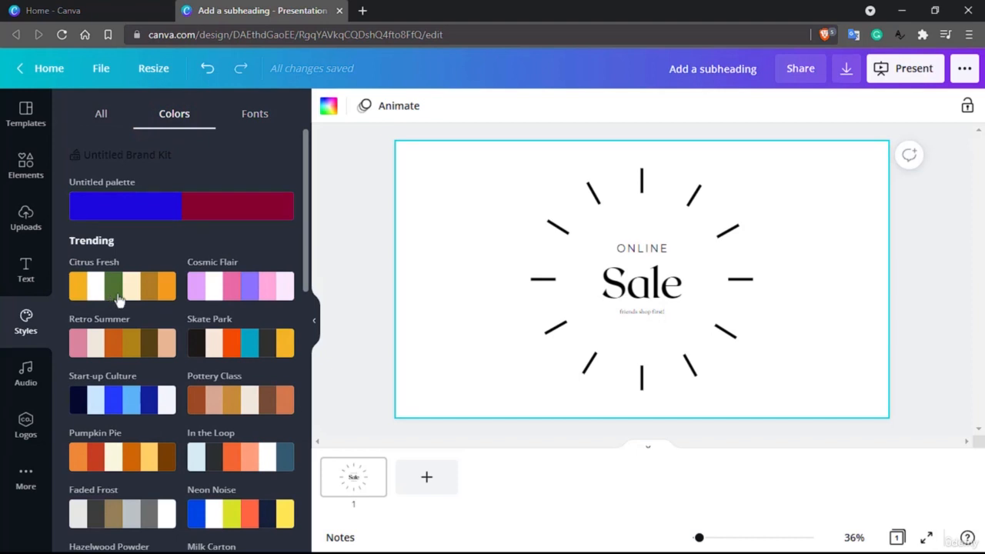
{"action": "left_click", "coordinate": [126, 295]}
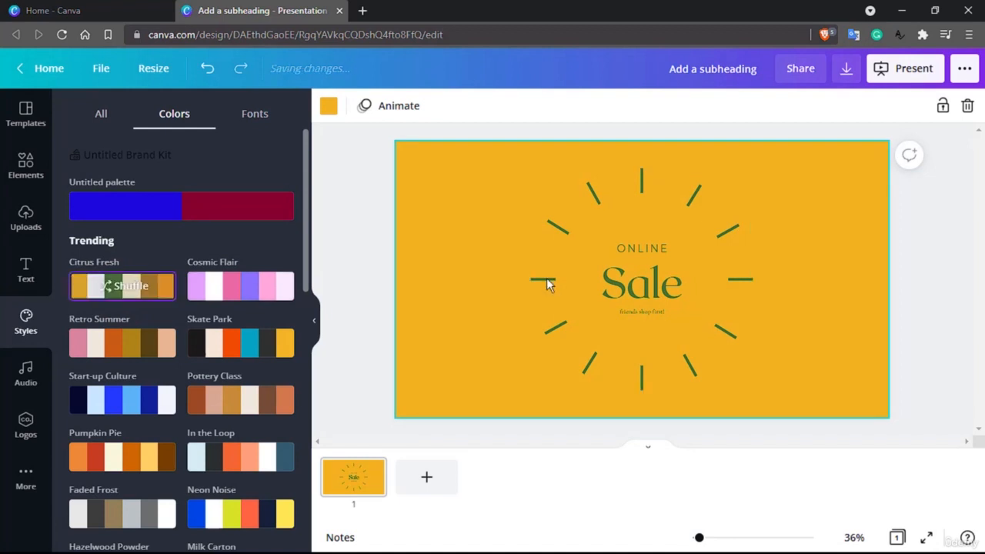
{"action": "left_click", "coordinate": [119, 289]}
{"action": "left_click", "coordinate": [119, 289]}
{"action": "left_click", "coordinate": [119, 289]}
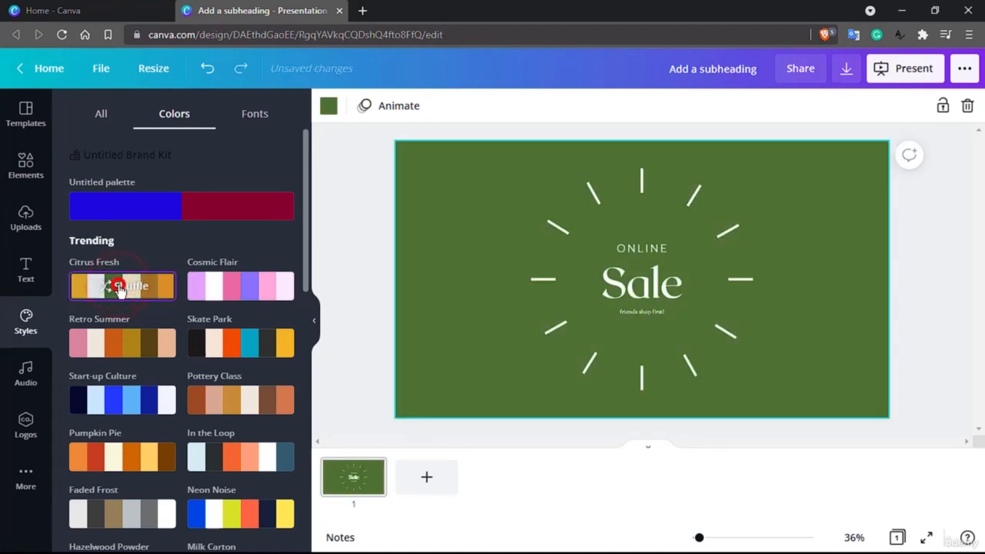
{"action": "left_click", "coordinate": [120, 289]}
{"action": "left_click", "coordinate": [120, 290]}
{"action": "left_click", "coordinate": [120, 289]}
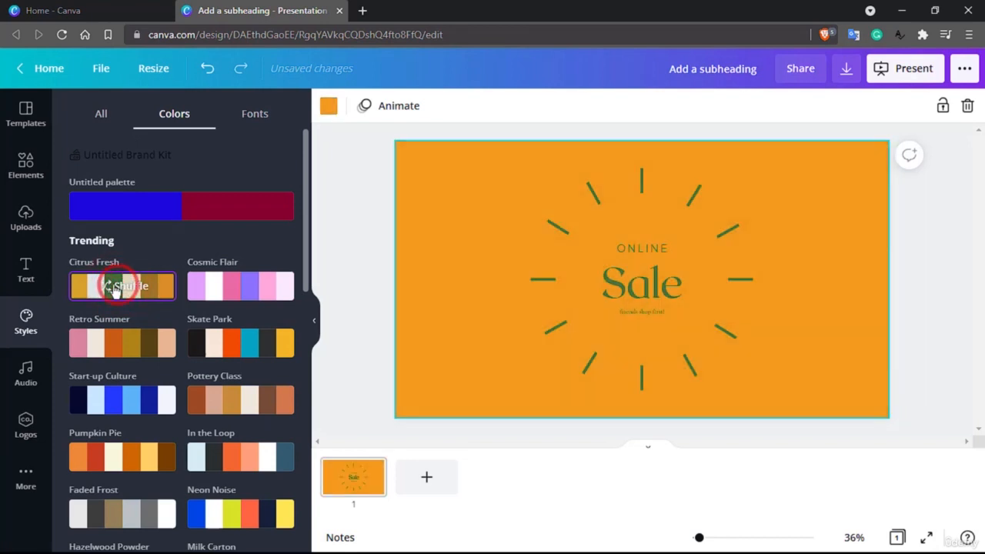
{"action": "left_click", "coordinate": [114, 290]}
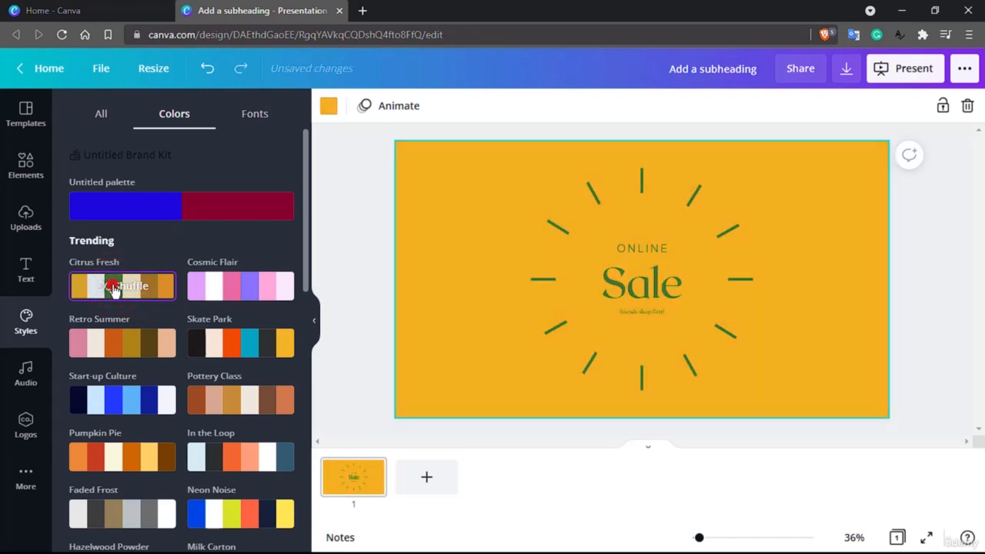
{"action": "left_click", "coordinate": [113, 289]}
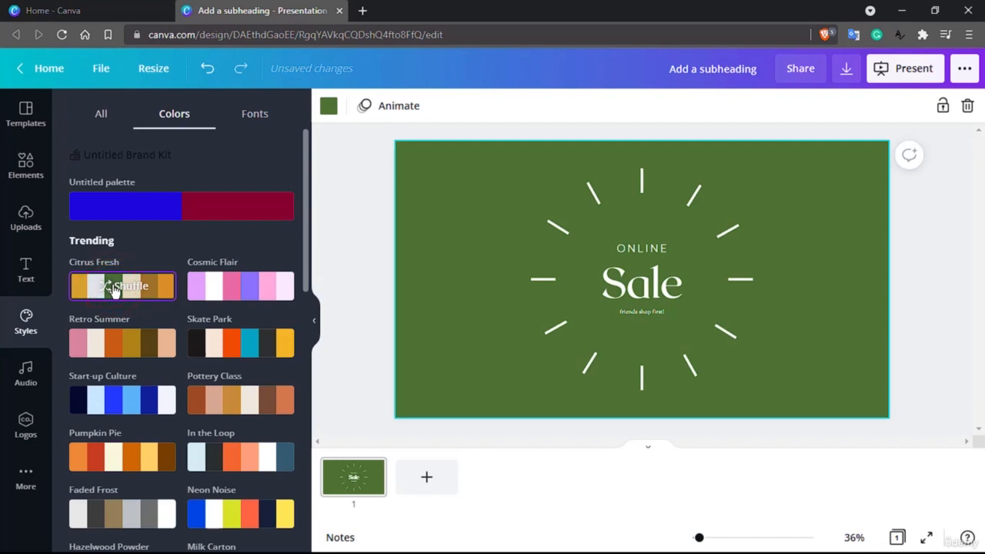
{"action": "left_click", "coordinate": [114, 289]}
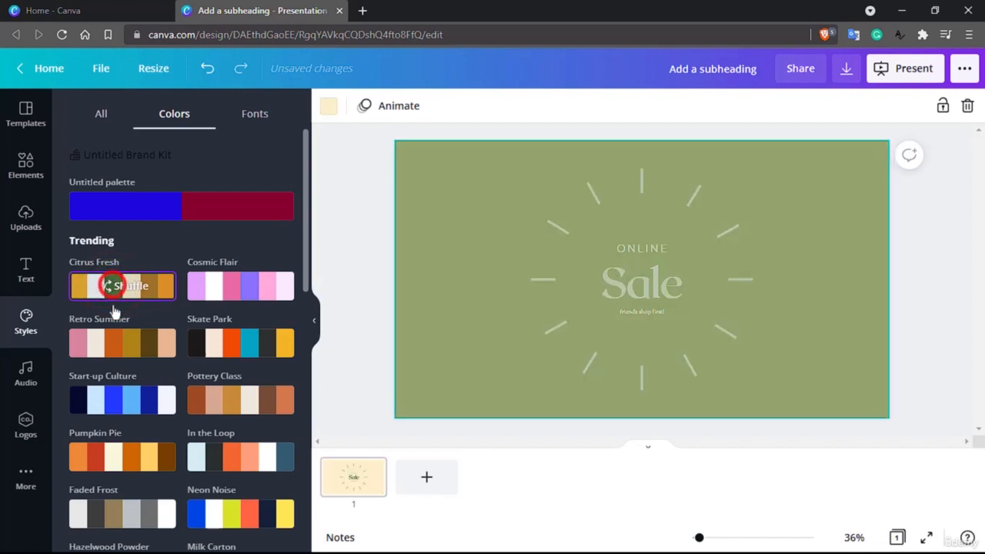
{"action": "left_click", "coordinate": [114, 289]}
Apply the Start-up Culture colour palette and shuffle it until the background is medium blue with dark navy text.
{"action": "left_click", "coordinate": [115, 400]}
{"action": "left_click", "coordinate": [114, 401]}
{"action": "left_click", "coordinate": [114, 402]}
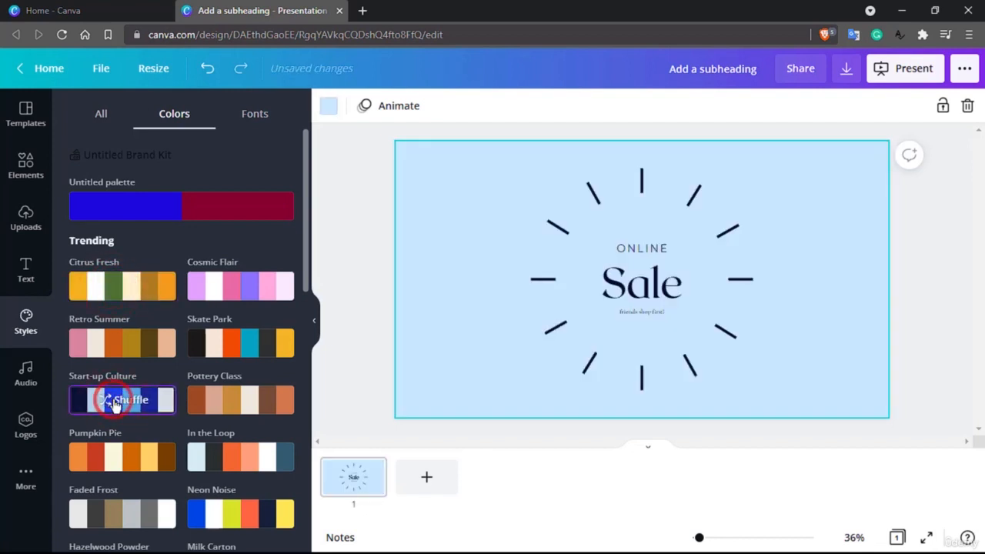
{"action": "left_click", "coordinate": [113, 401]}
{"action": "left_click", "coordinate": [114, 401]}
{"action": "left_click", "coordinate": [114, 403]}
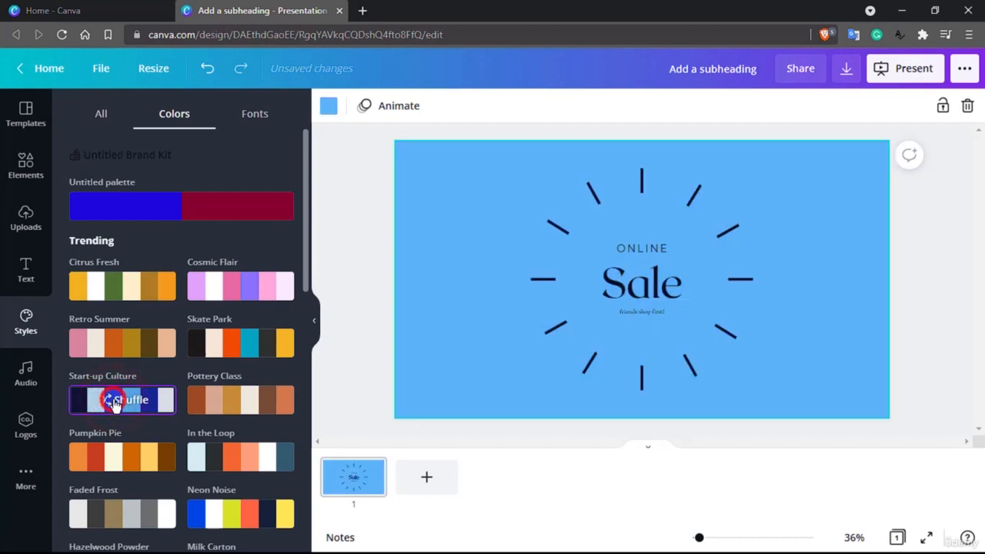
{"action": "left_click", "coordinate": [114, 402]}
{"action": "left_click", "coordinate": [114, 401]}
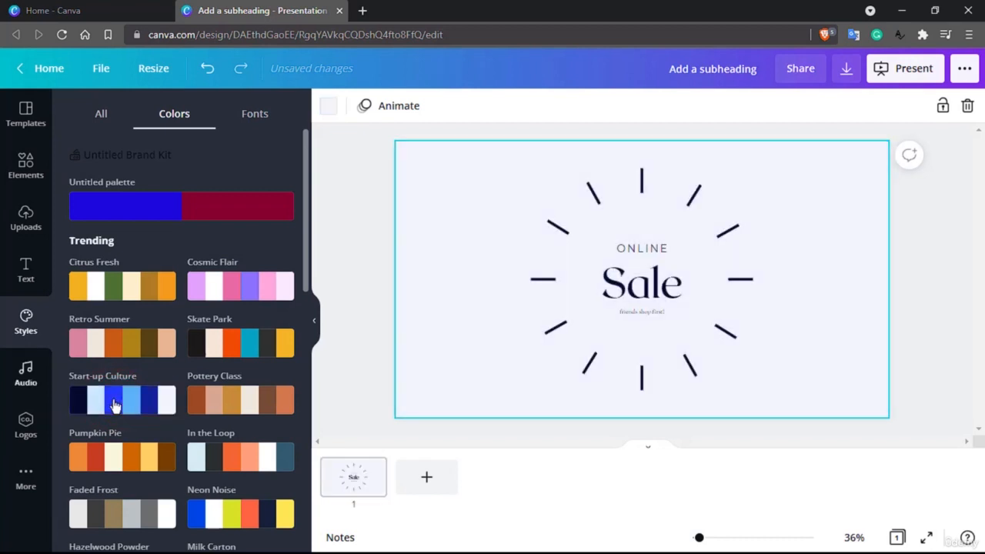
{"action": "left_click", "coordinate": [112, 405]}
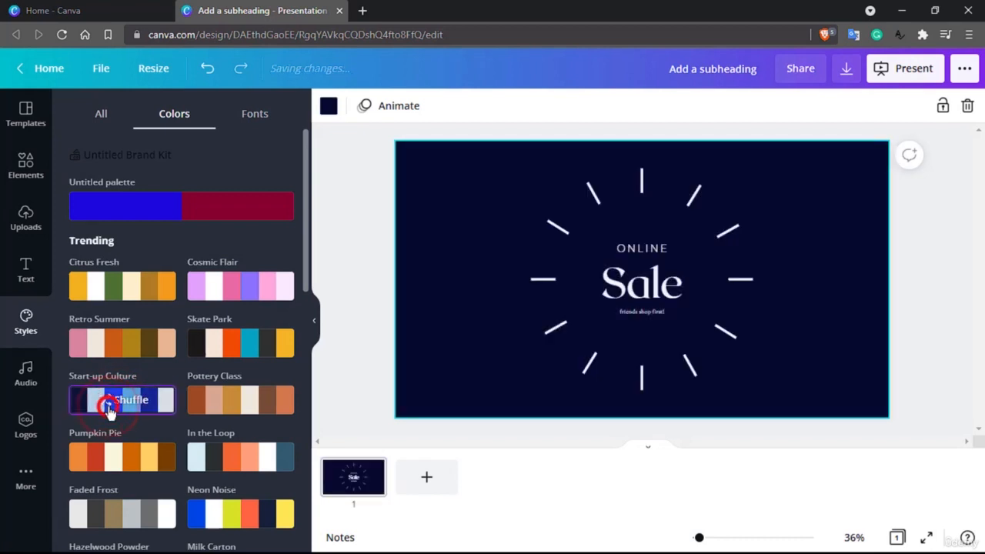
{"action": "left_click", "coordinate": [109, 408]}
{"action": "left_click", "coordinate": [110, 410]}
{"action": "left_click", "coordinate": [109, 408]}
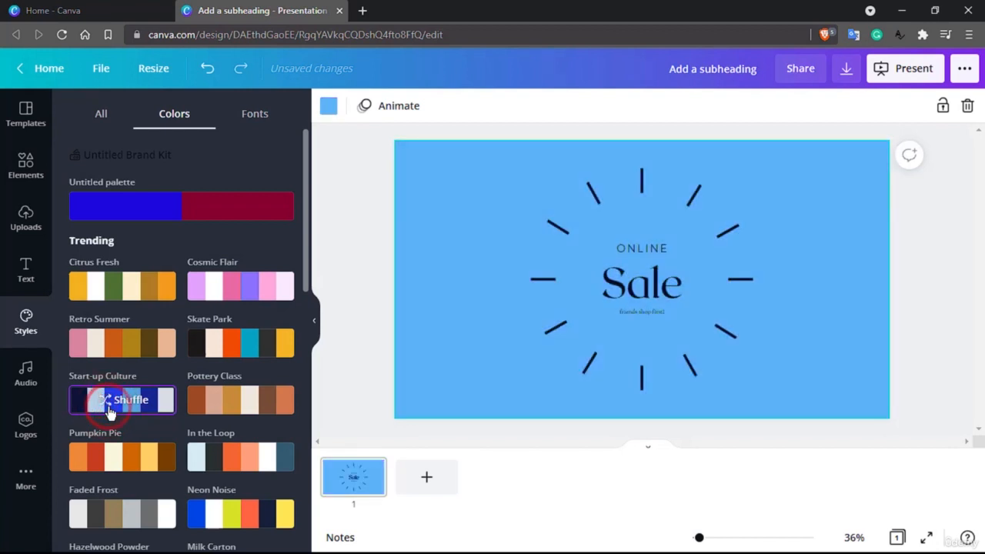
Apply the combined Shrikhand and Quicksand font-and-colour style and shuffle it to a pink background with light rays.
{"action": "scroll", "coordinate": [110, 413], "scroll_direction": "down", "scroll_amount": 1}
{"action": "scroll", "coordinate": [106, 301], "scroll_direction": "up", "scroll_amount": 1}
{"action": "left_click", "coordinate": [100, 113]}
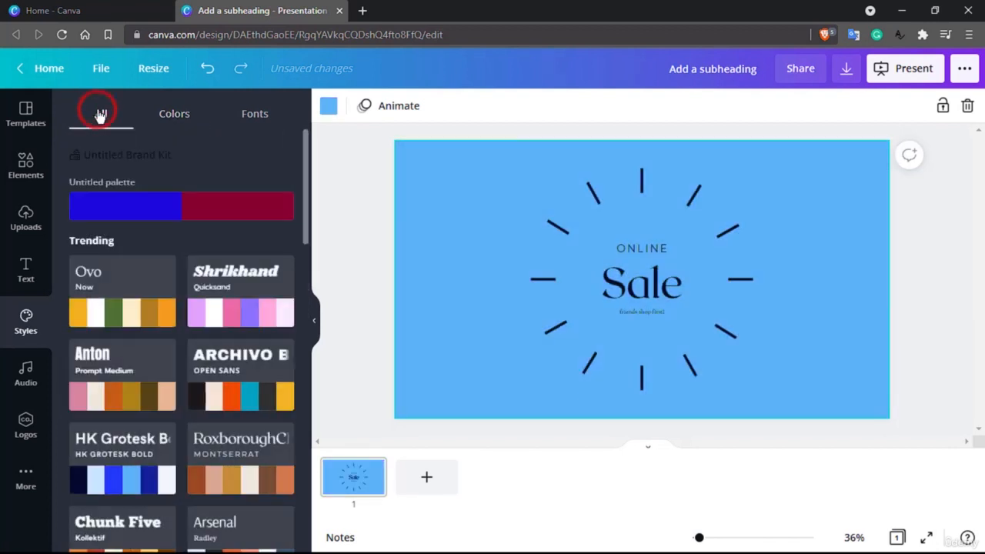
{"action": "scroll", "coordinate": [100, 115], "scroll_direction": "down", "scroll_amount": 1}
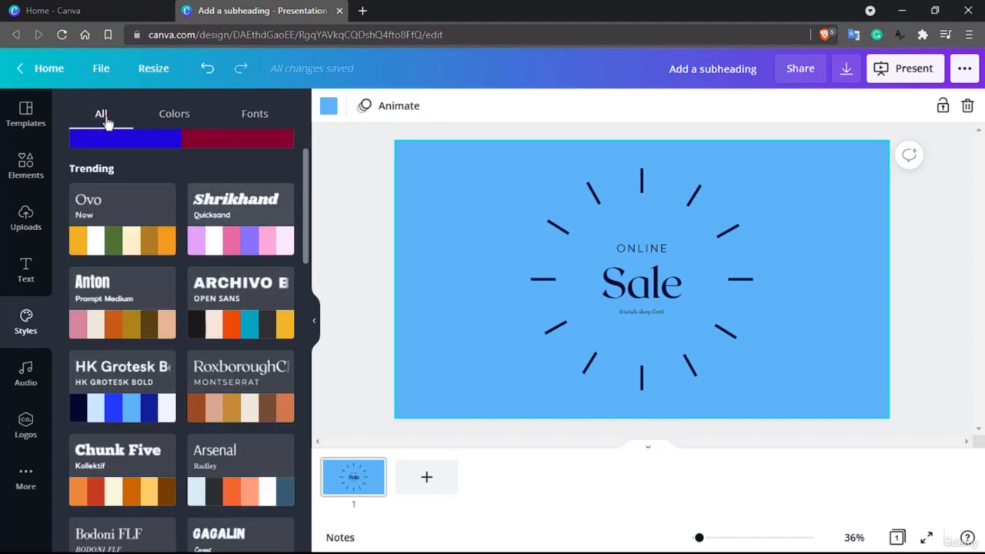
{"action": "left_click", "coordinate": [250, 239]}
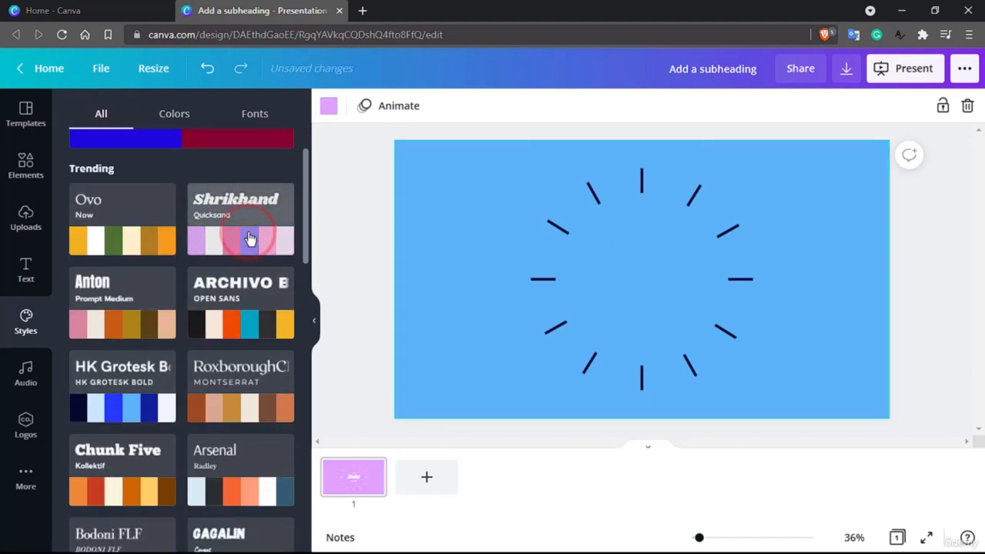
{"action": "left_click", "coordinate": [250, 238]}
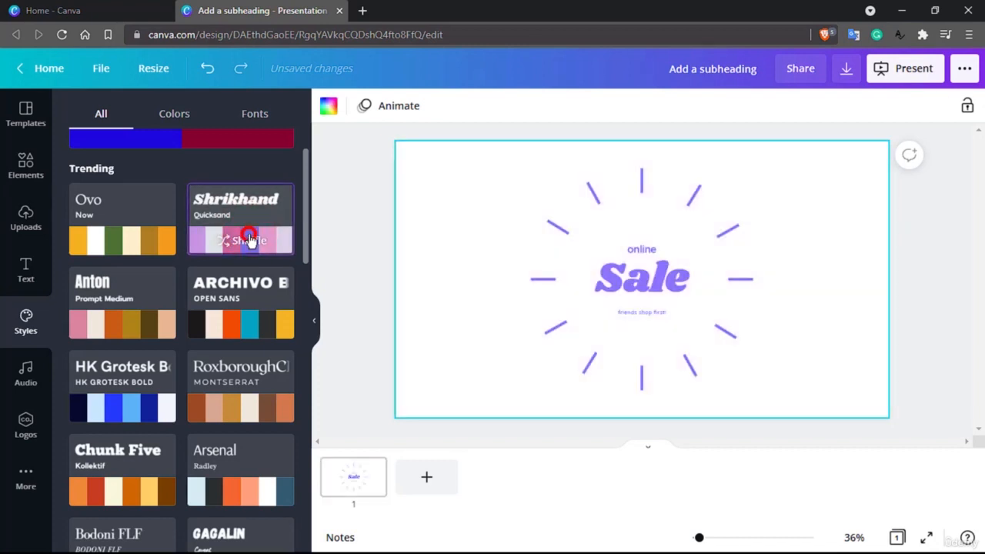
{"action": "left_click", "coordinate": [250, 240]}
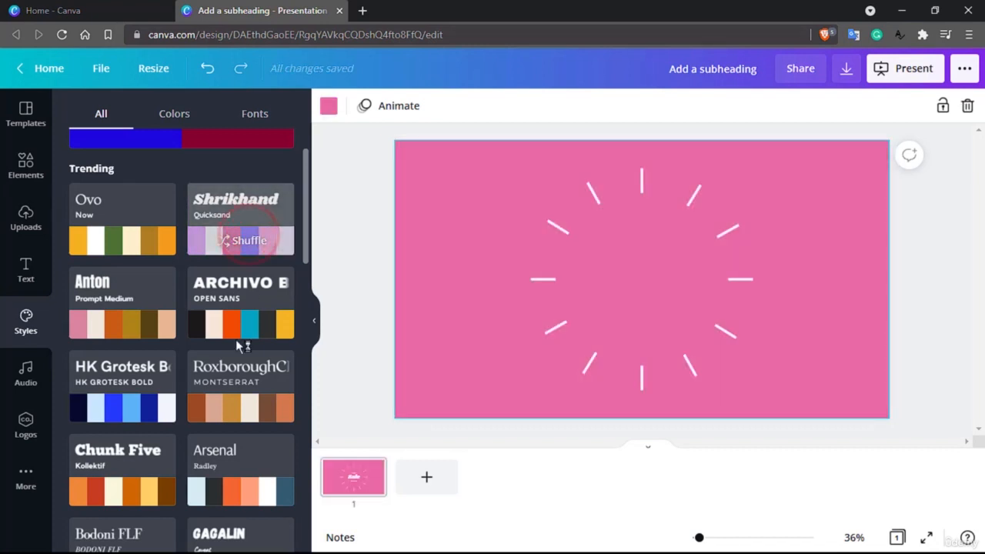
Apply the combined RoxboroughCF and Montserrat style and shuffle its colours until the background is dark brown with cream text.
{"action": "left_click", "coordinate": [229, 407]}
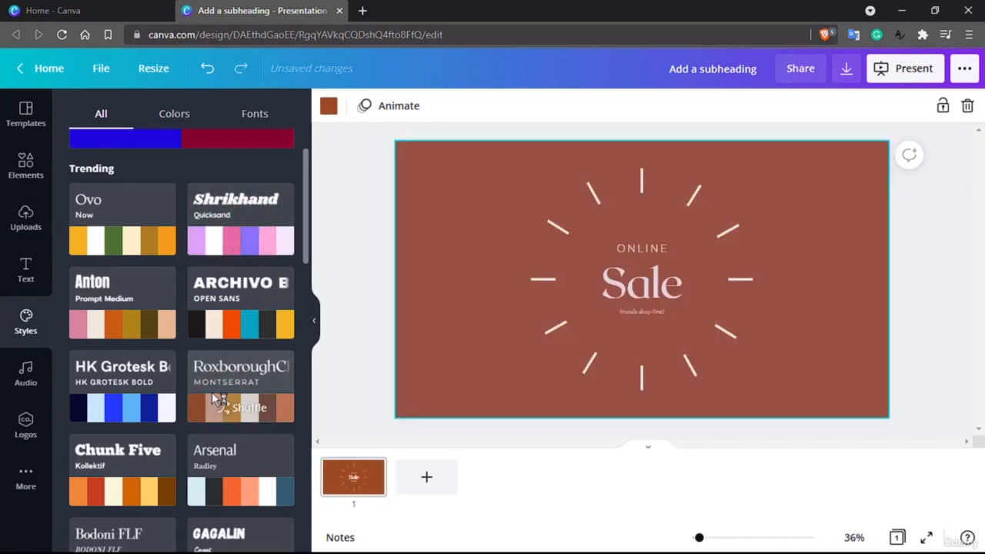
{"action": "left_click", "coordinate": [213, 398]}
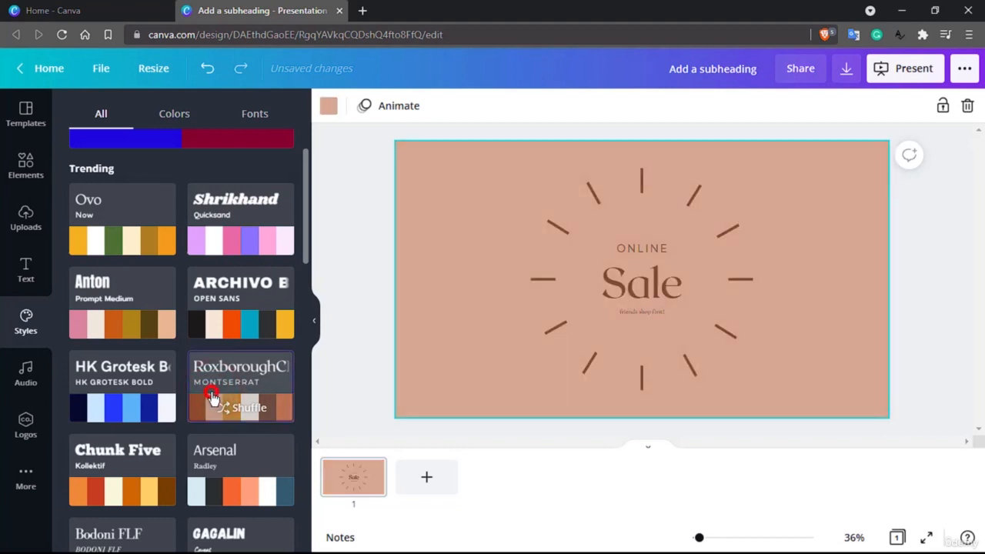
{"action": "left_click", "coordinate": [220, 404]}
{"action": "left_click", "coordinate": [221, 406]}
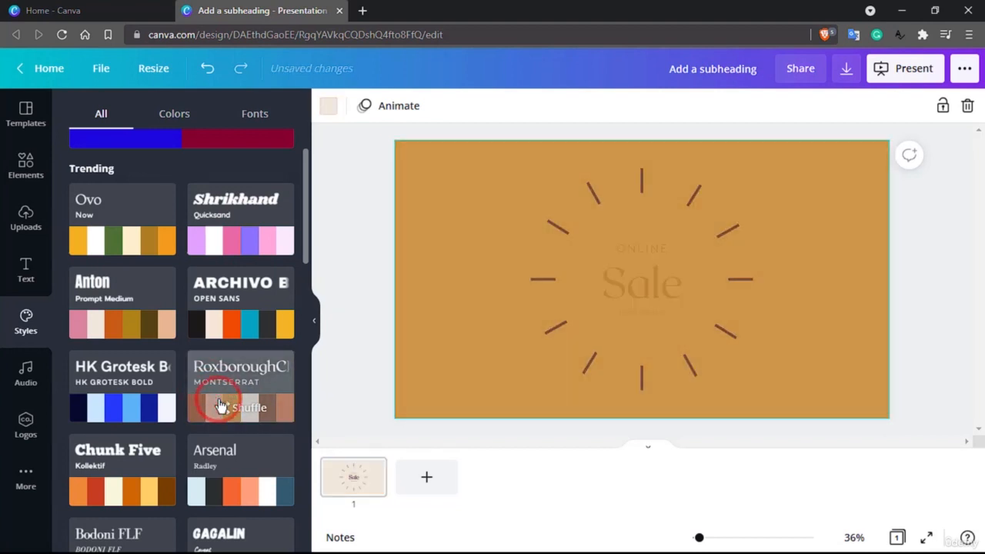
{"action": "left_click", "coordinate": [221, 407]}
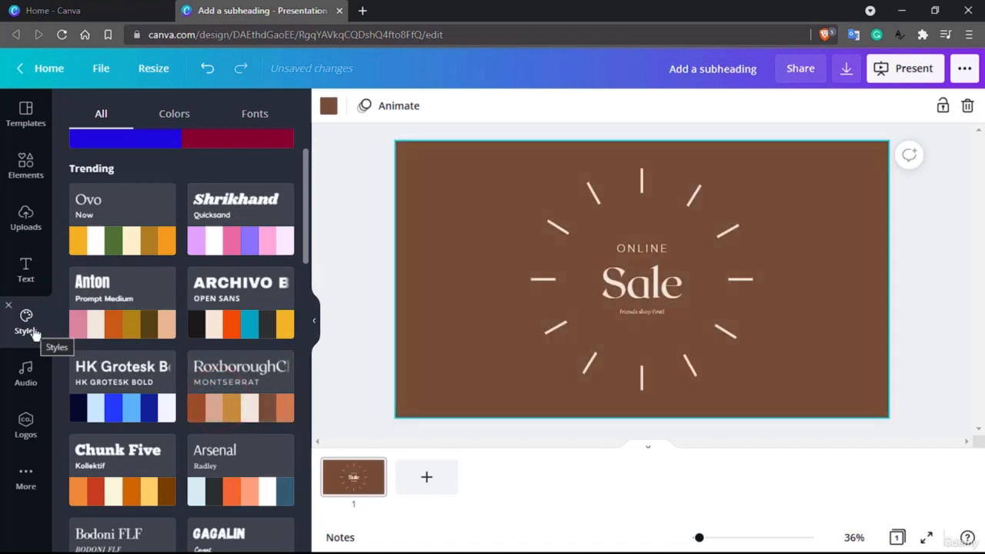
Add the recently used audio track Happy Whistling Ukulele to the design.
{"action": "left_click", "coordinate": [27, 374]}
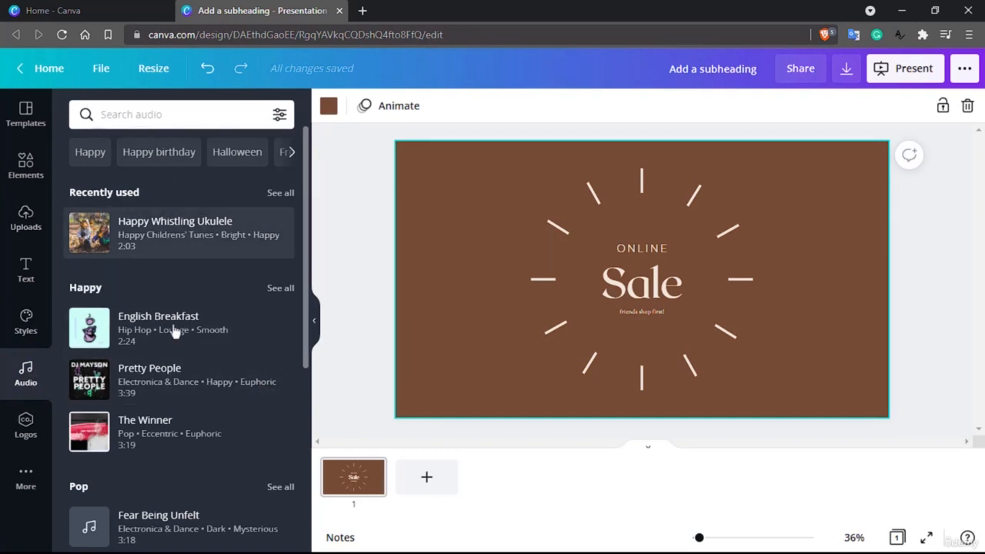
{"action": "scroll", "coordinate": [161, 375], "scroll_direction": "down", "scroll_amount": 2}
{"action": "scroll", "coordinate": [159, 375], "scroll_direction": "up", "scroll_amount": 2}
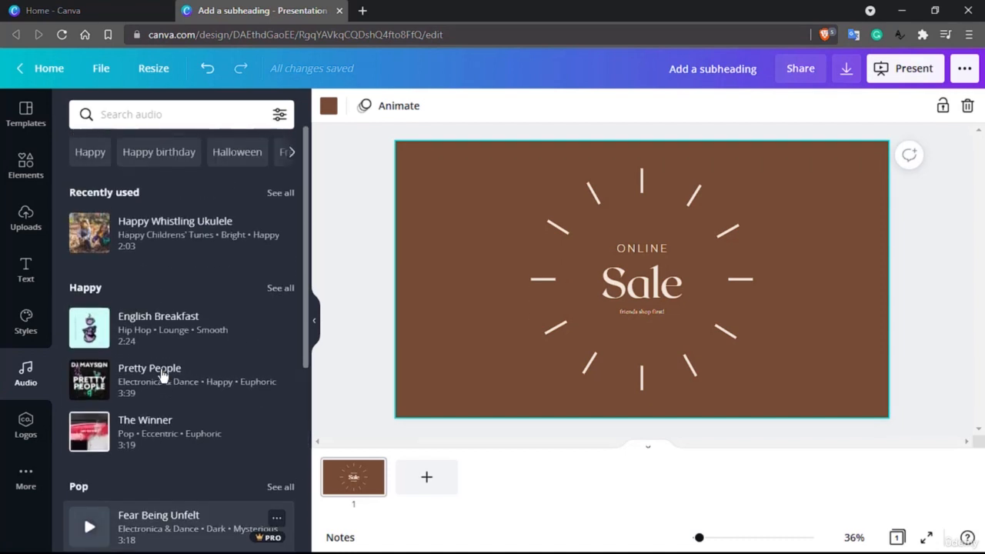
{"action": "left_click", "coordinate": [178, 229]}
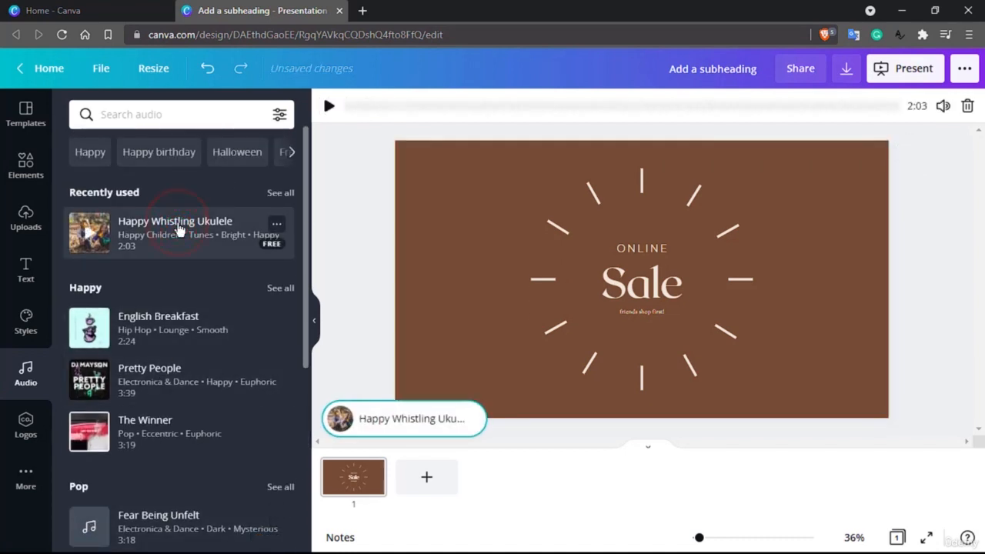
Play a short preview of the Happy Whistling Ukulele track and delete the track from the design.
{"action": "left_click", "coordinate": [387, 424]}
{"action": "left_click", "coordinate": [329, 106]}
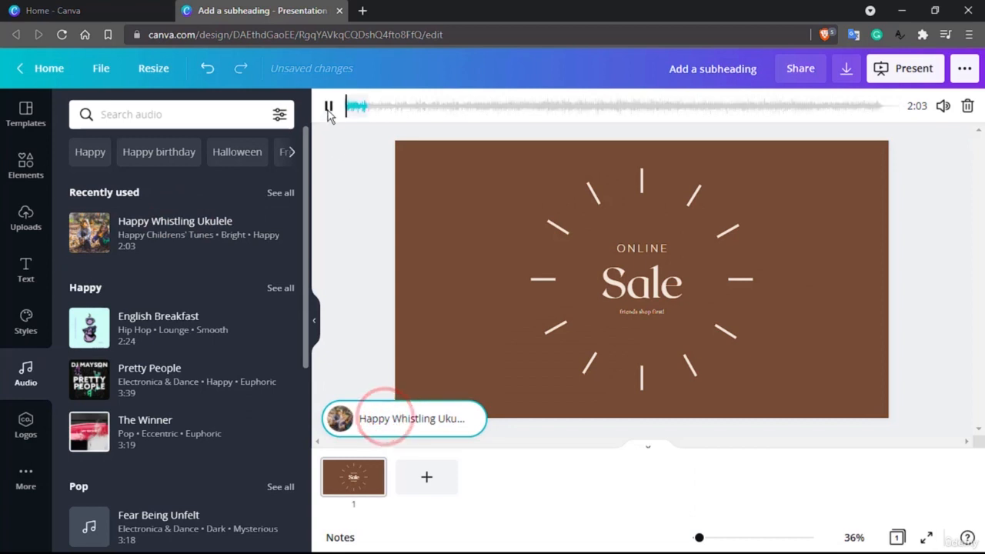
{"action": "left_click", "coordinate": [329, 107]}
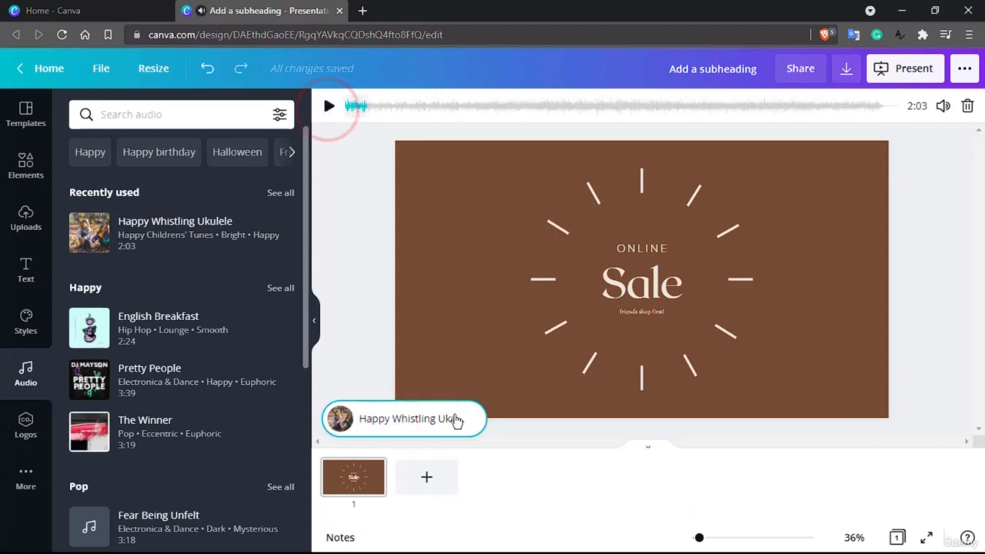
{"action": "key", "text": "Delete"}
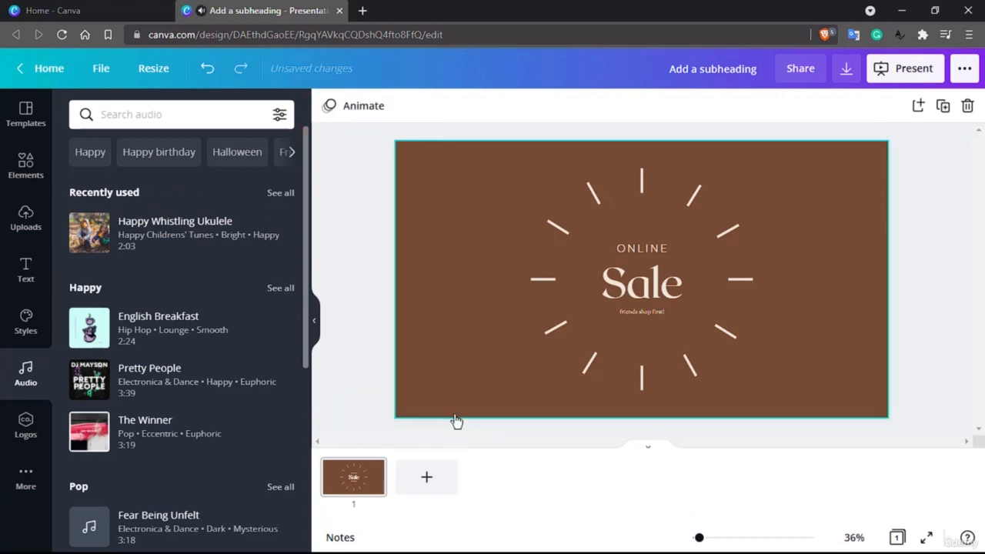
Look through the logos, additional apps and stock photos, and open the background library.
{"action": "left_click", "coordinate": [10, 422]}
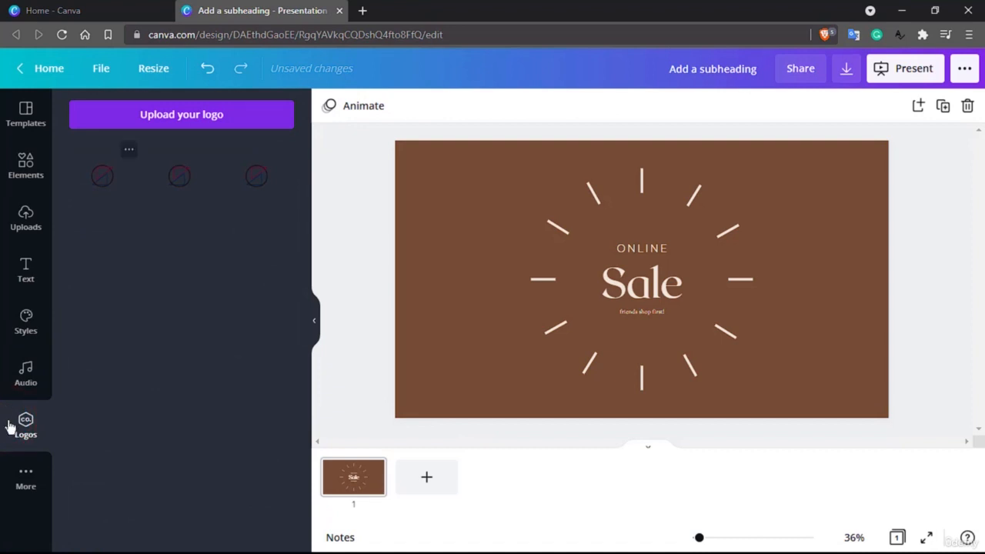
{"action": "left_click", "coordinate": [44, 481]}
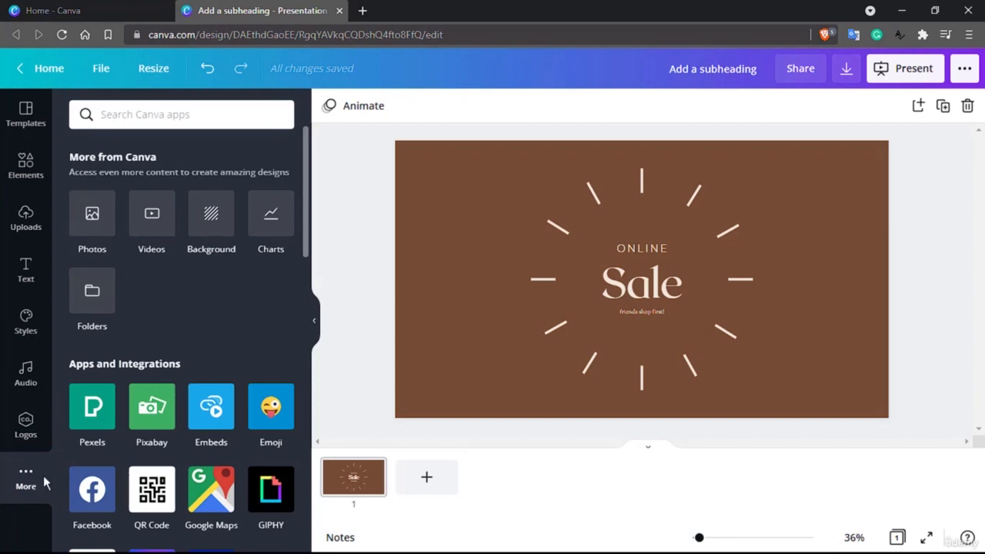
{"action": "left_click", "coordinate": [93, 214]}
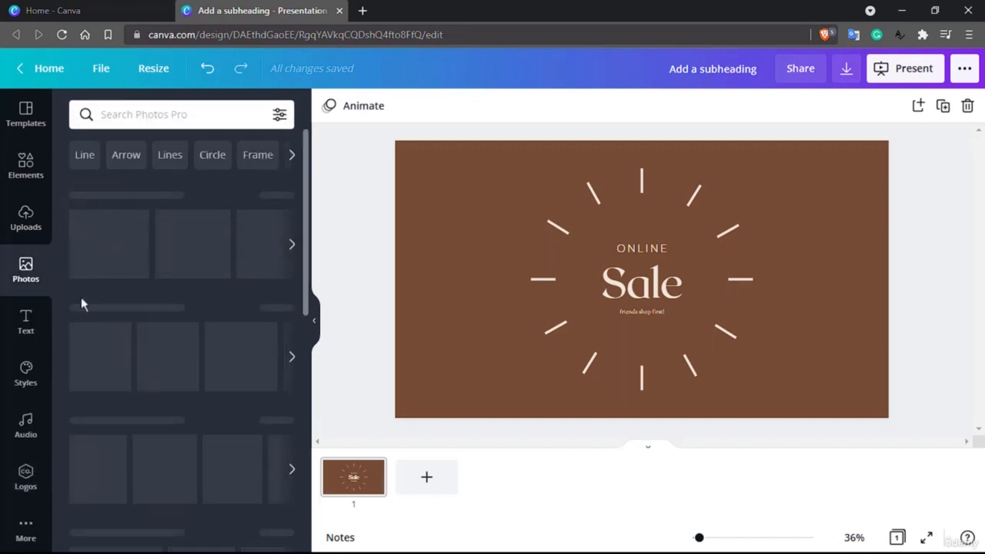
{"action": "left_click", "coordinate": [28, 526]}
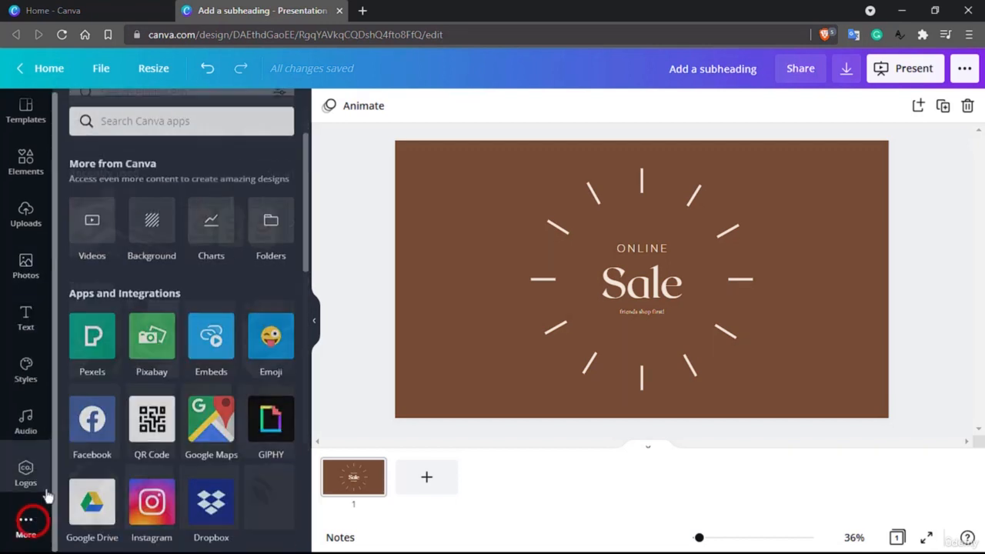
{"action": "left_click", "coordinate": [154, 215]}
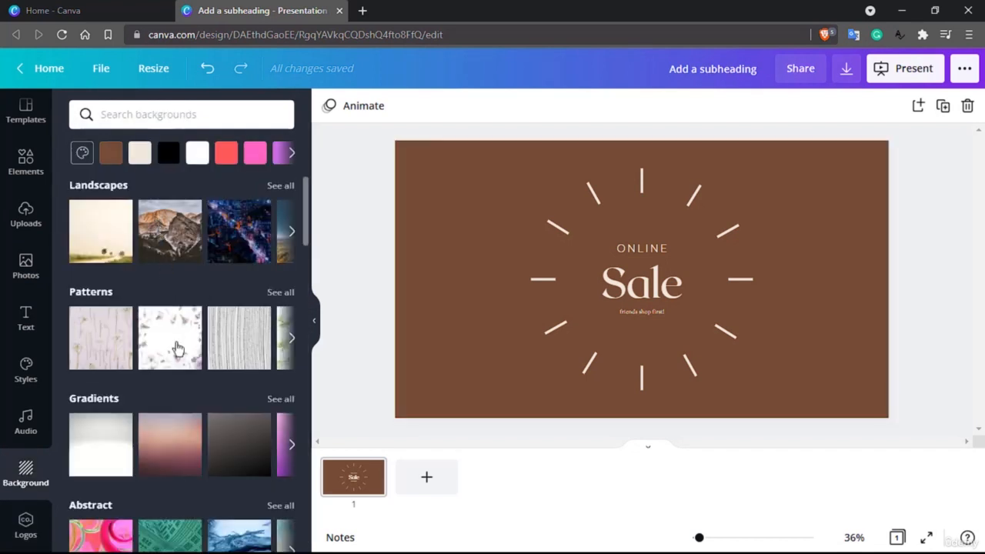
Try the white pink-flower pattern, the night city landscape and the teal abstract building image as page backgrounds.
{"action": "left_click", "coordinate": [175, 344]}
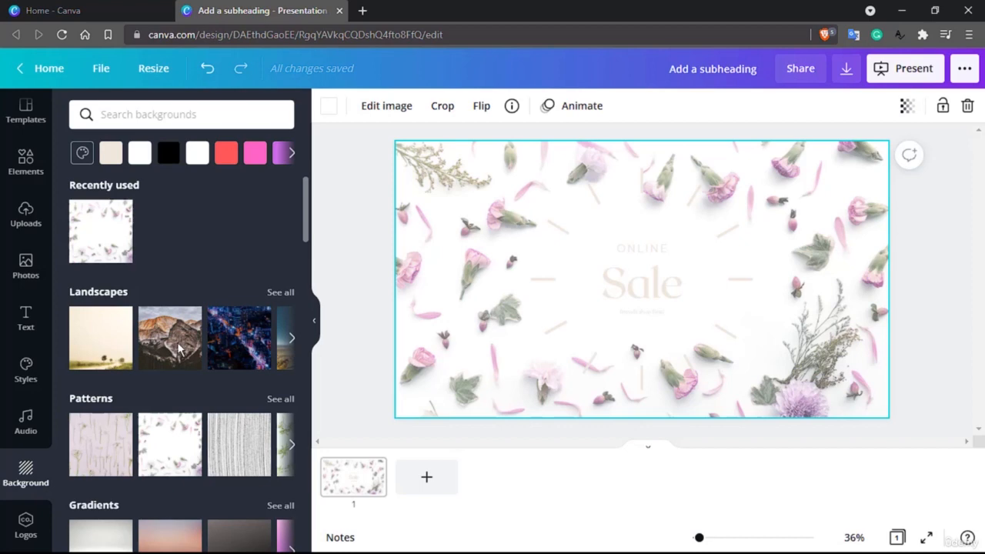
{"action": "left_click", "coordinate": [246, 354]}
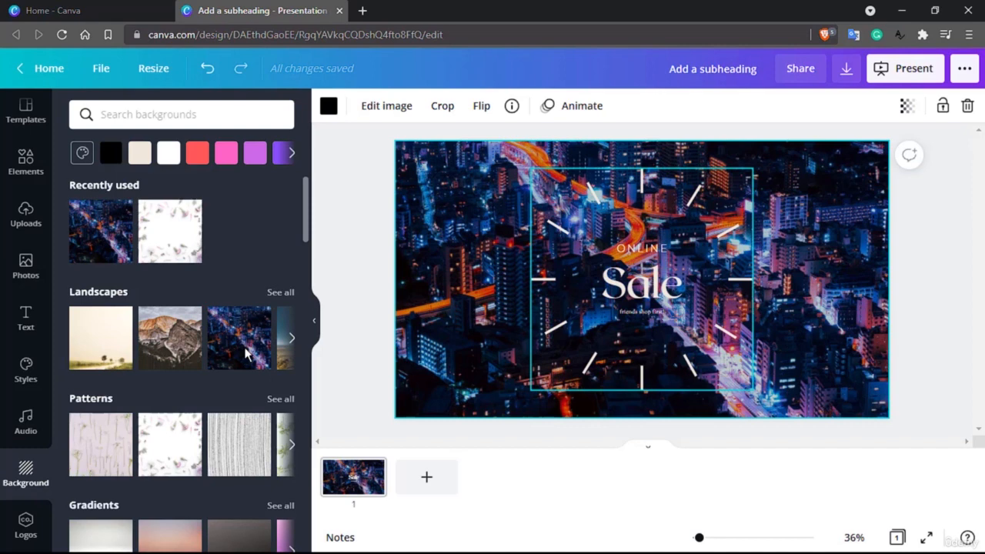
{"action": "scroll", "coordinate": [246, 354], "scroll_direction": "down", "scroll_amount": 3}
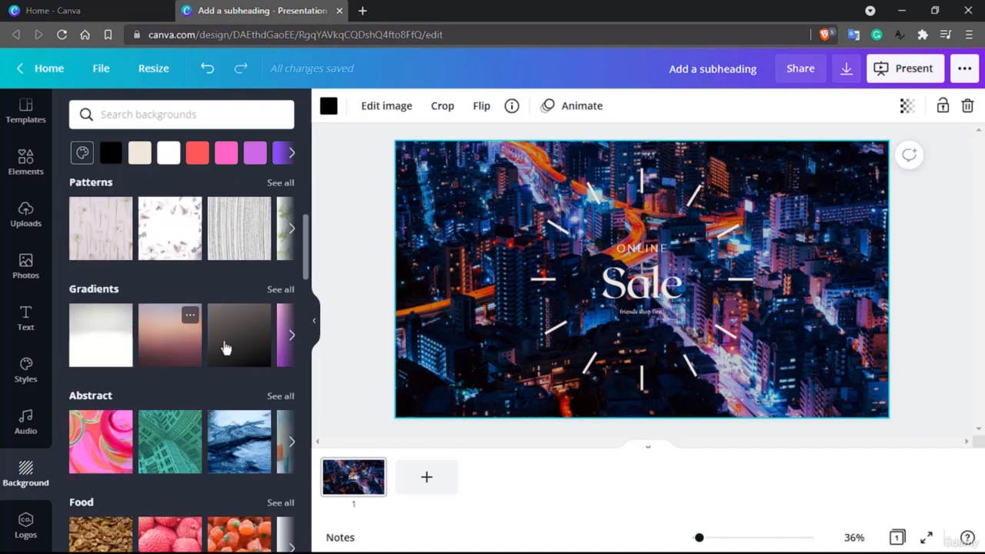
{"action": "scroll", "coordinate": [200, 339], "scroll_direction": "down", "scroll_amount": 2}
{"action": "left_click", "coordinate": [167, 328]}
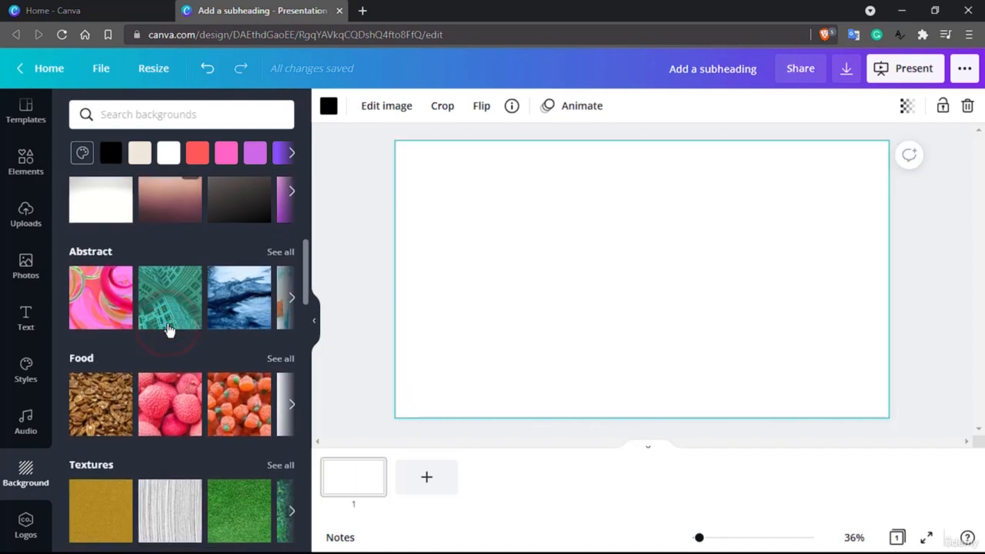
Try the orange-to-purple sunset gradient and the rocky mountain landscape as the page background.
{"action": "scroll", "coordinate": [159, 289], "scroll_direction": "up", "scroll_amount": 1}
{"action": "left_click", "coordinate": [156, 275]}
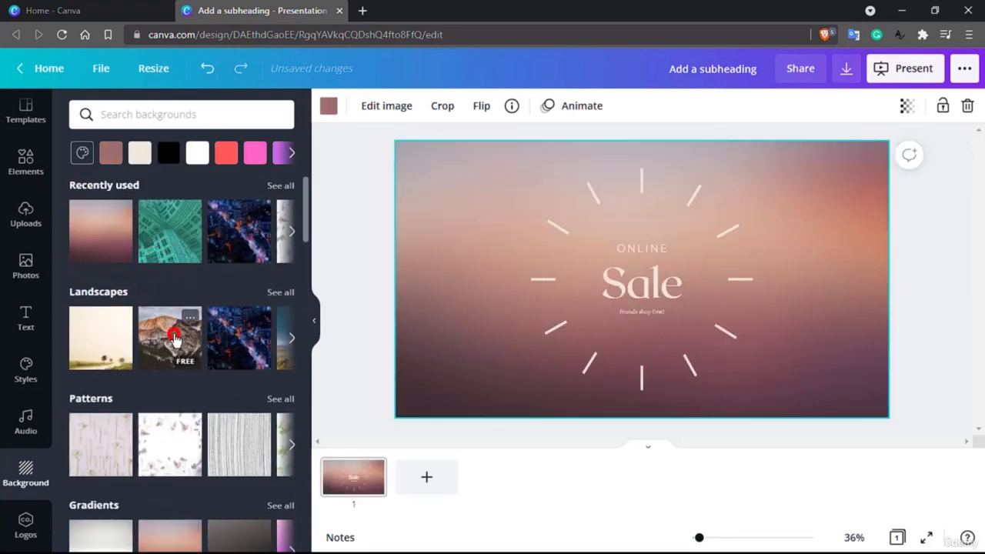
{"action": "left_click", "coordinate": [174, 338]}
{"action": "scroll", "coordinate": [175, 341], "scroll_direction": "down", "scroll_amount": 2}
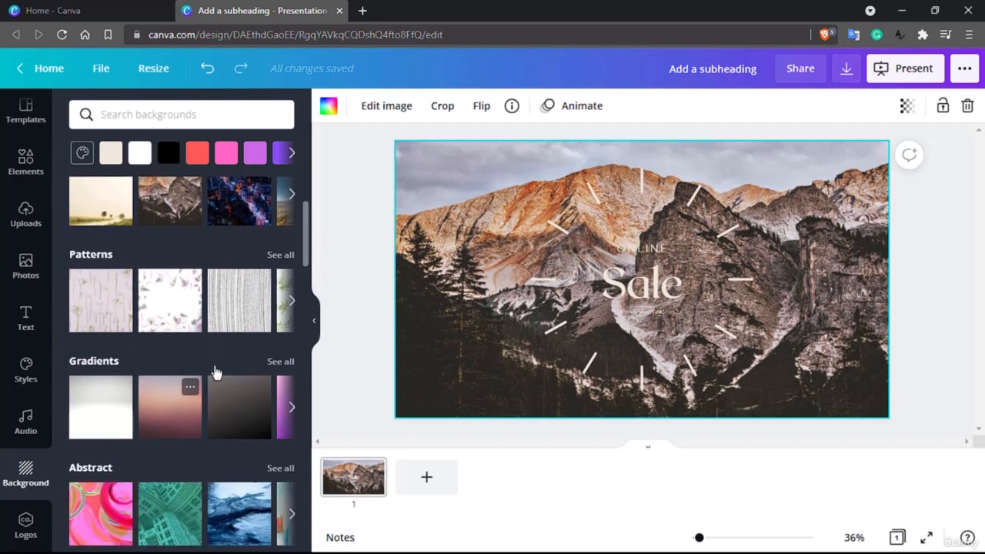
{"action": "scroll", "coordinate": [215, 369], "scroll_direction": "up", "scroll_amount": 2}
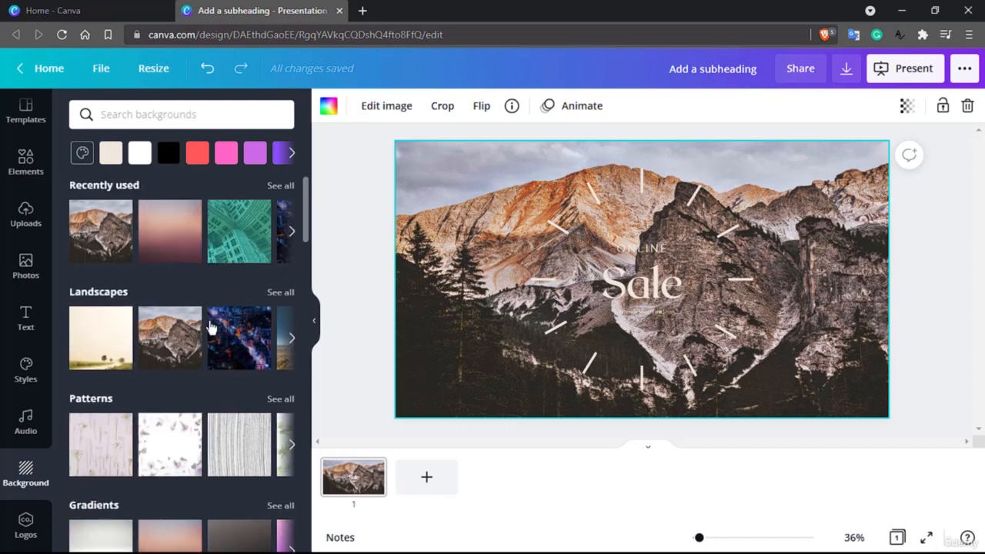
Try the lilac flower-stem pattern and the grey vertical-stripe pattern as the page background.
{"action": "scroll", "coordinate": [114, 373], "scroll_direction": "down", "scroll_amount": 1}
{"action": "left_click", "coordinate": [109, 374]}
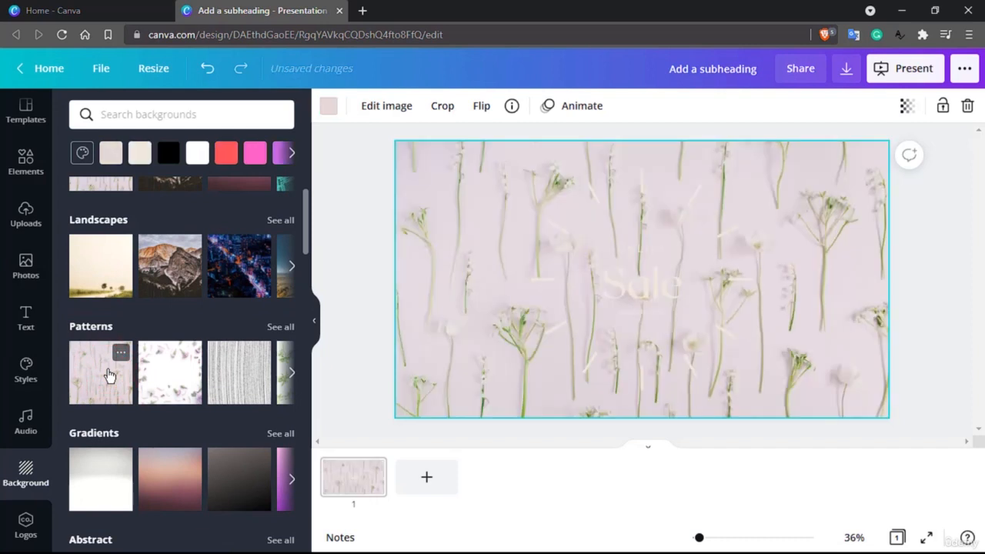
{"action": "scroll", "coordinate": [108, 374], "scroll_direction": "down", "scroll_amount": 1}
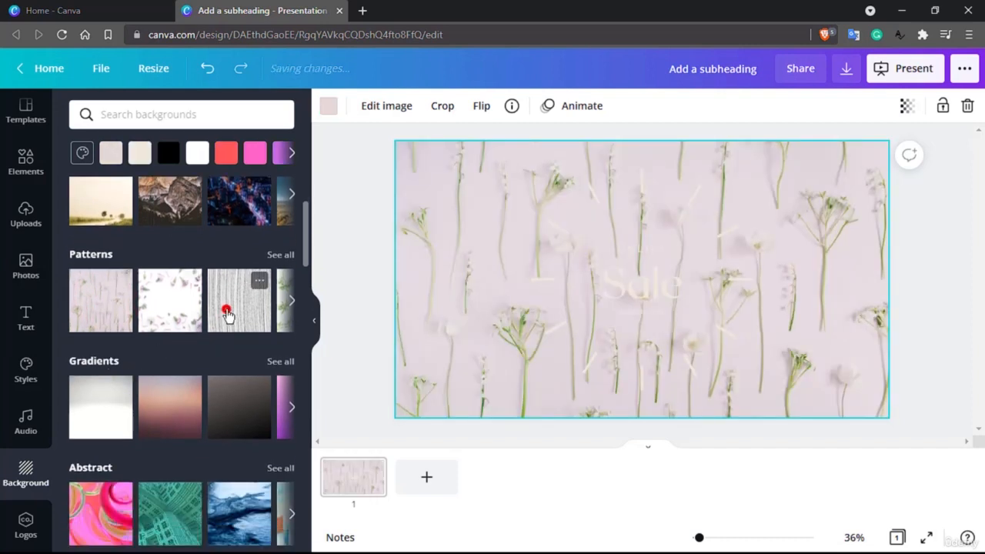
{"action": "left_click", "coordinate": [226, 314]}
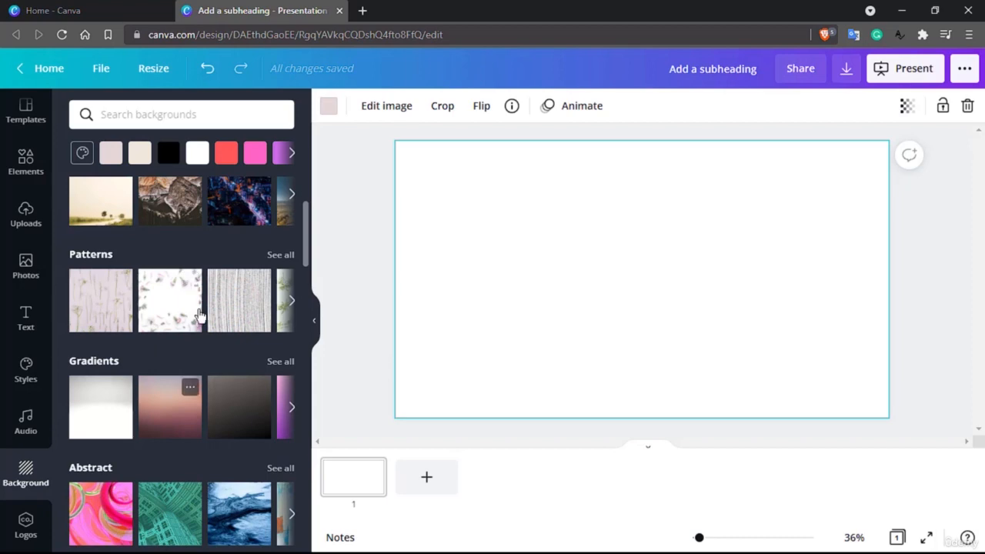
Compare the sunset and dark grey gradients as page backgrounds and return to the sunset one.
{"action": "scroll", "coordinate": [185, 336], "scroll_direction": "down", "scroll_amount": 1}
{"action": "left_click", "coordinate": [184, 348]}
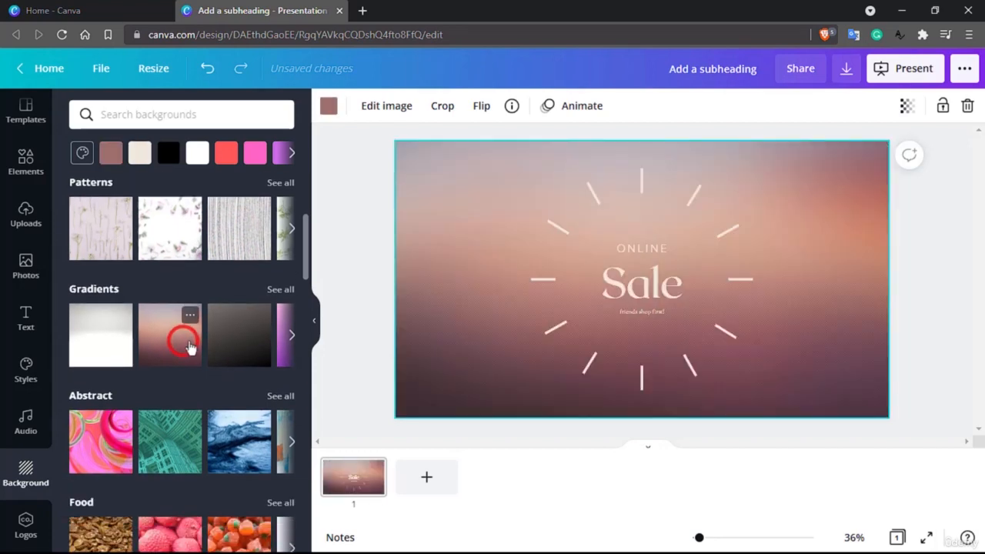
{"action": "left_click", "coordinate": [251, 350]}
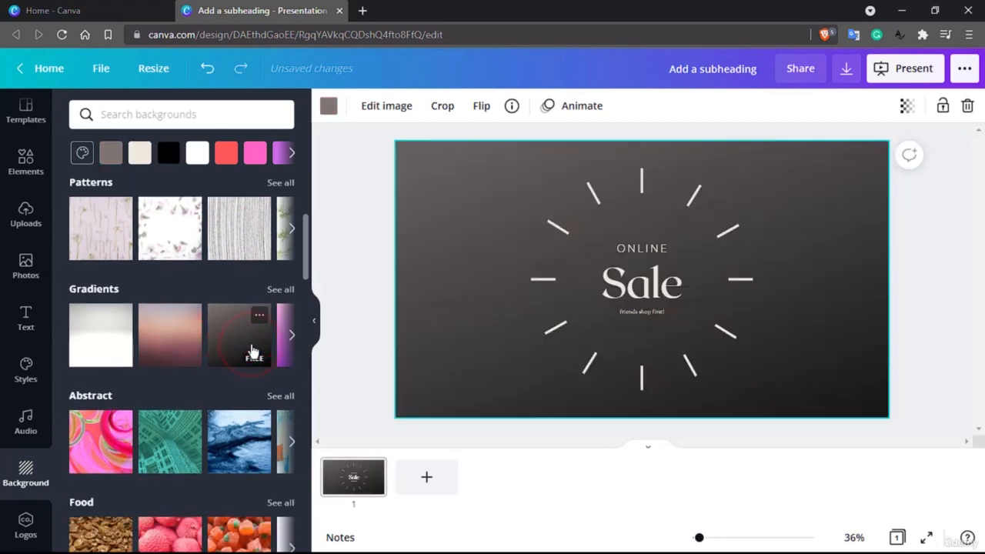
{"action": "left_click", "coordinate": [191, 349]}
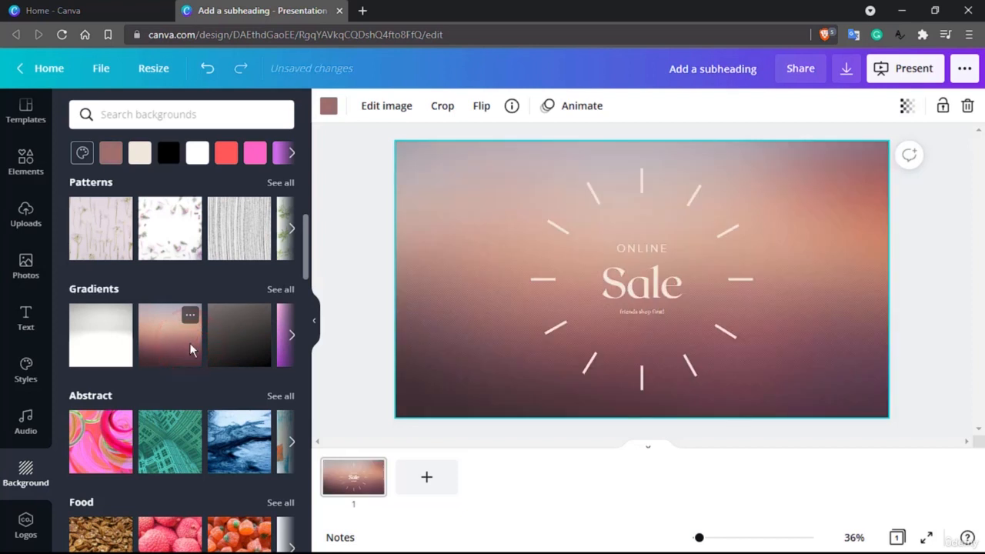
Try the pink swirl, blue marbled and teal building images from the Abstract backgrounds on the page.
{"action": "scroll", "coordinate": [111, 332], "scroll_direction": "down", "scroll_amount": 2}
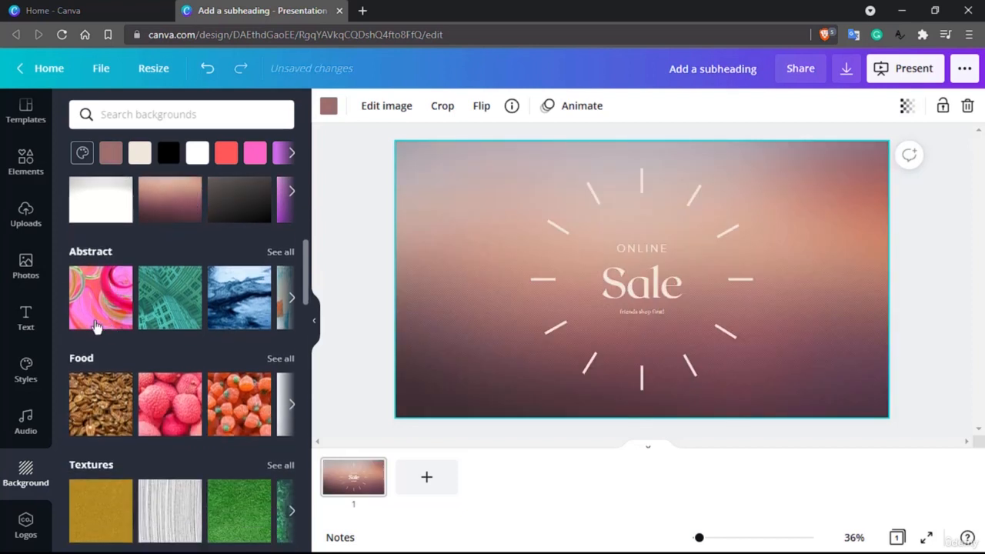
{"action": "left_click", "coordinate": [100, 322]}
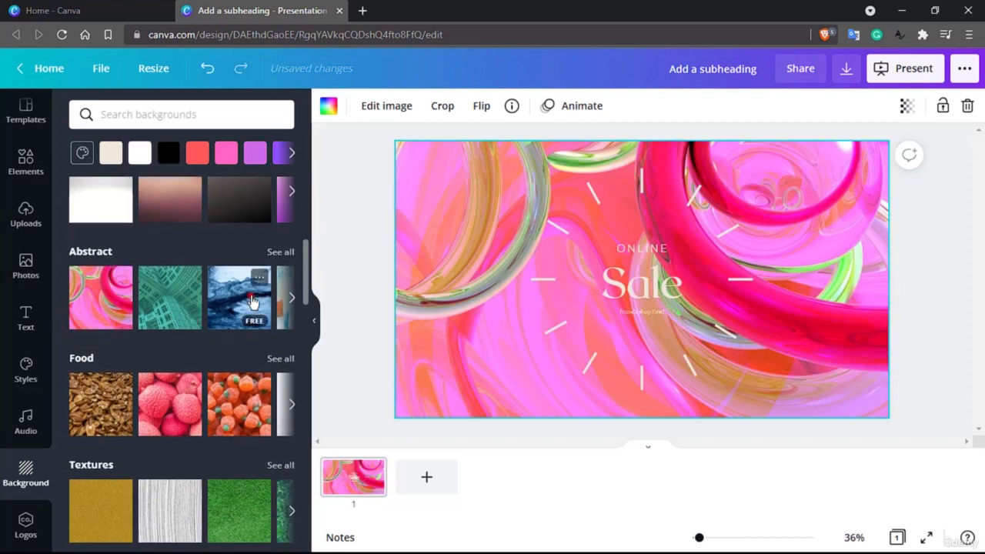
{"action": "left_click", "coordinate": [245, 300]}
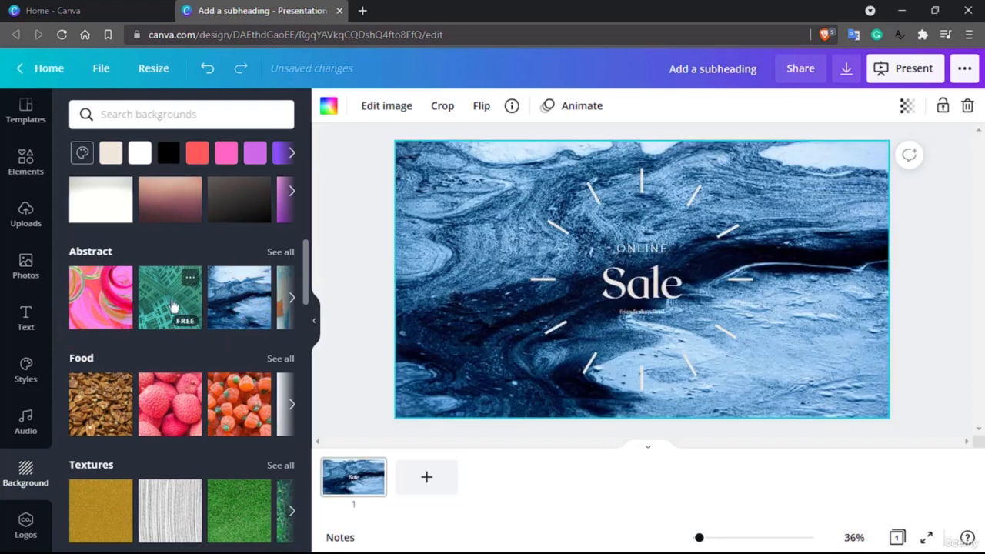
{"action": "left_click", "coordinate": [166, 302]}
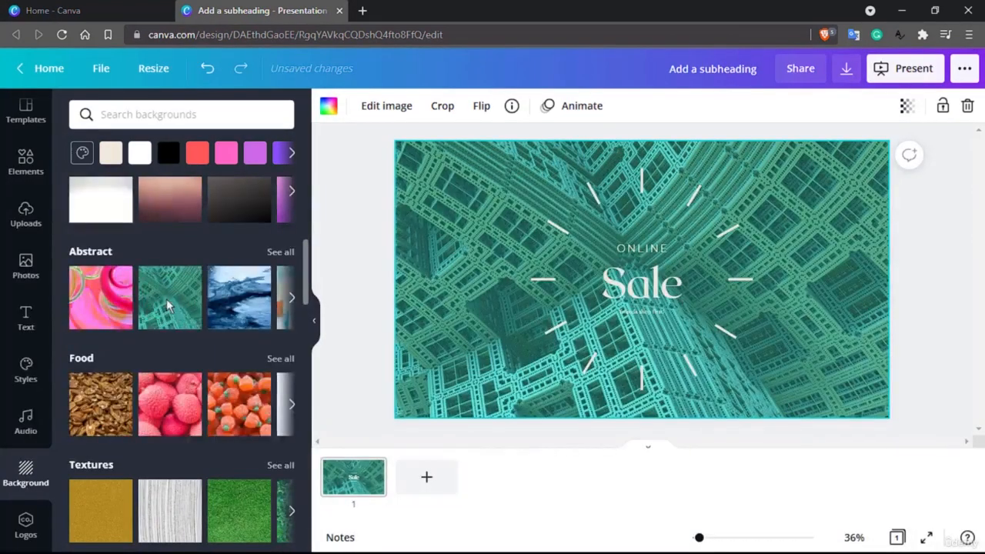
Try the pink lychee food image, the grey striped texture and the green grass texture as page backgrounds.
{"action": "scroll", "coordinate": [168, 305], "scroll_direction": "down", "scroll_amount": 3}
{"action": "left_click", "coordinate": [93, 266]}
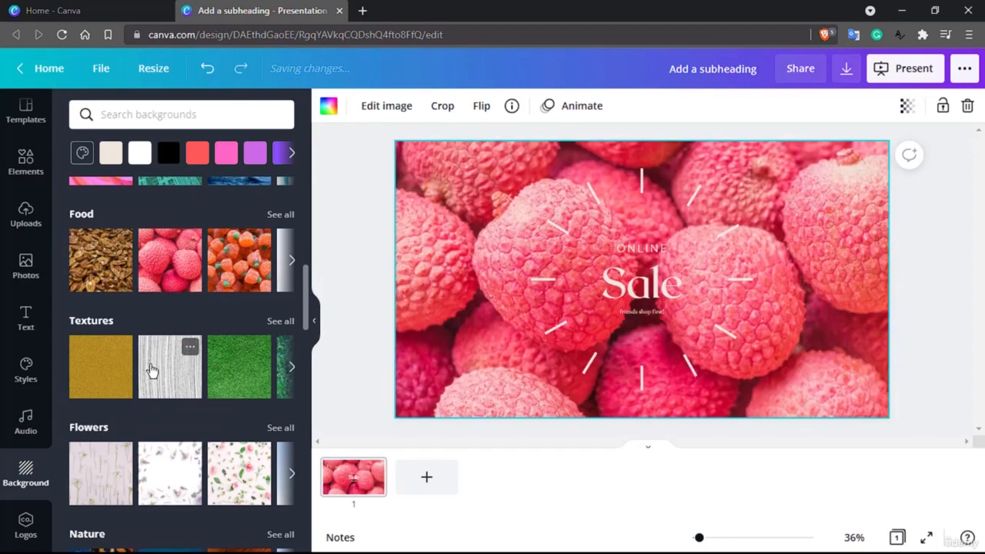
{"action": "left_click", "coordinate": [151, 370]}
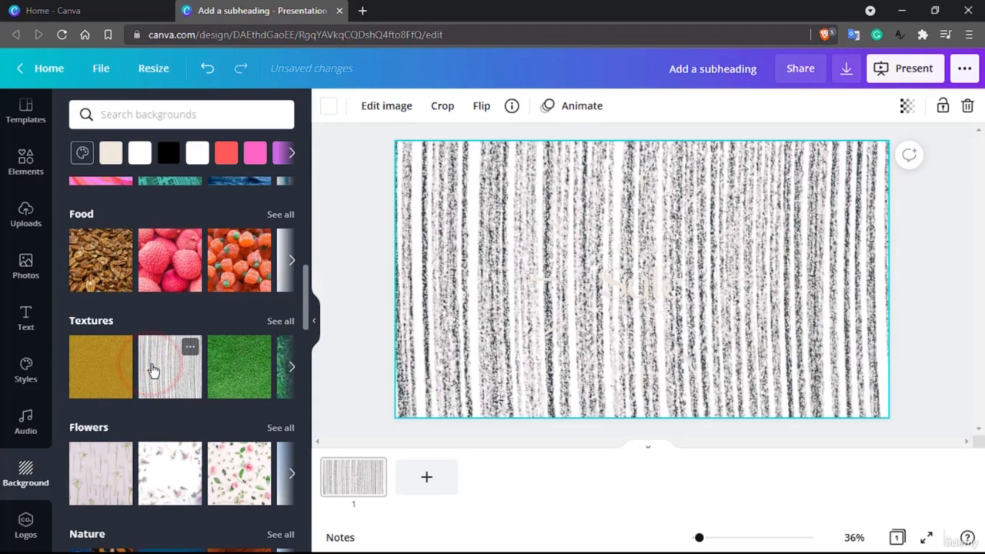
{"action": "left_click", "coordinate": [210, 365]}
Try the white pink-flower image from Flowers and the brown leaf close-up from Nature as the page background.
{"action": "scroll", "coordinate": [215, 367], "scroll_direction": "down", "scroll_amount": 2}
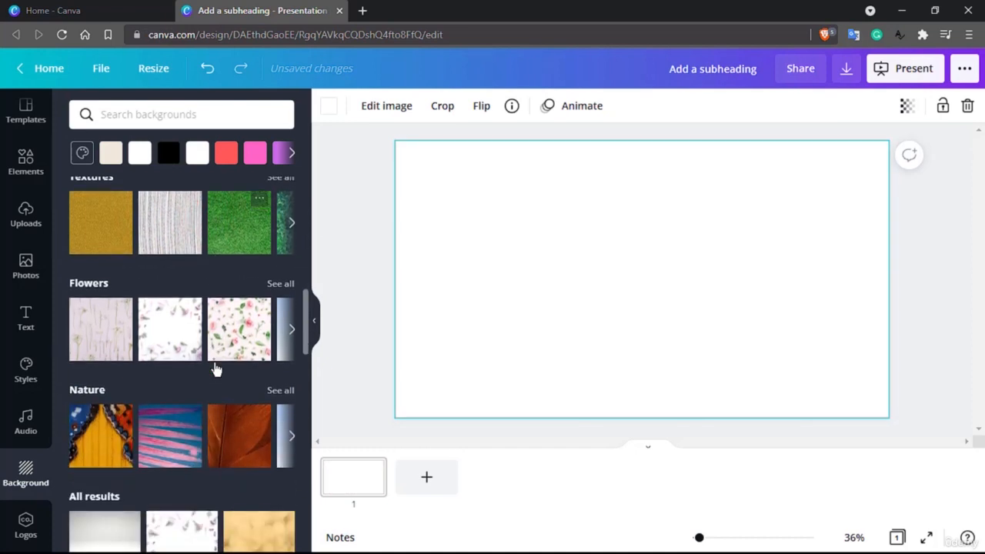
{"action": "left_click", "coordinate": [167, 336]}
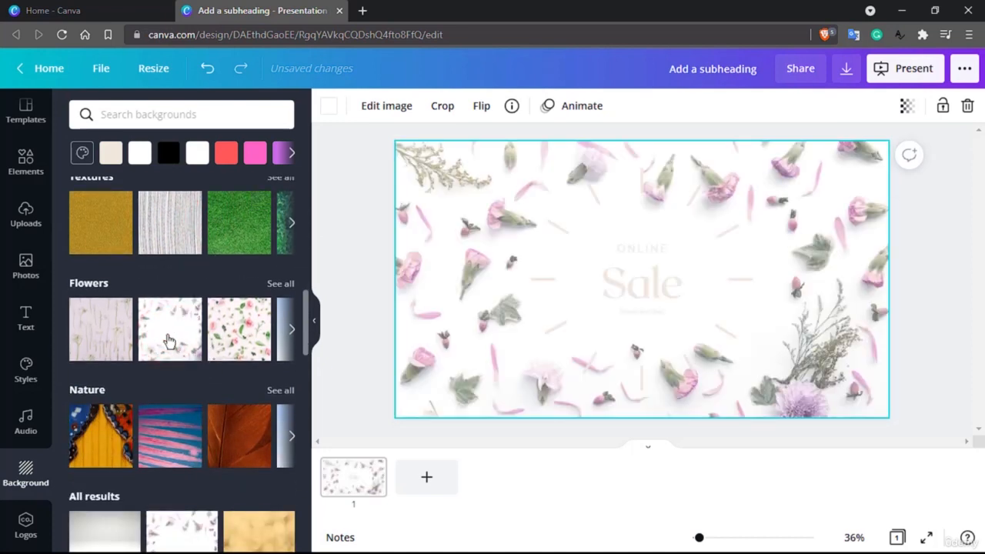
{"action": "left_click", "coordinate": [232, 446]}
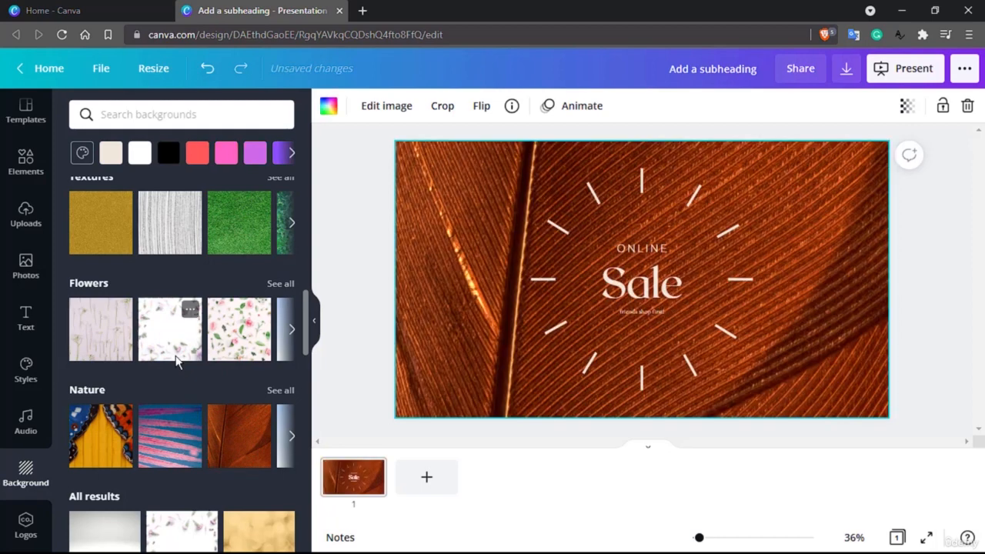
Apply the yellow wood background with blue and orange butterfly wings from the full background results.
{"action": "scroll", "coordinate": [176, 362], "scroll_direction": "down", "scroll_amount": 2}
{"action": "scroll", "coordinate": [172, 417], "scroll_direction": "down", "scroll_amount": 4}
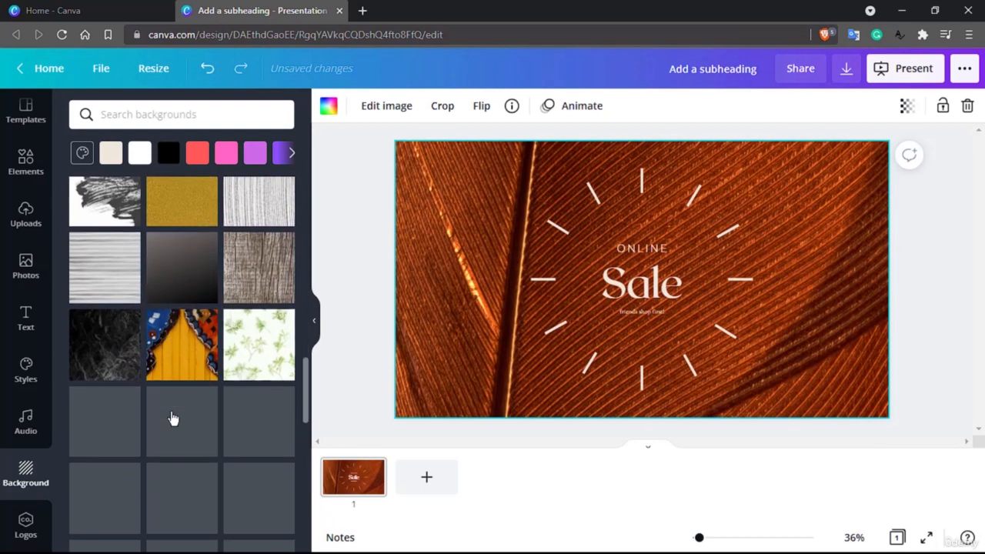
{"action": "left_click", "coordinate": [176, 377]}
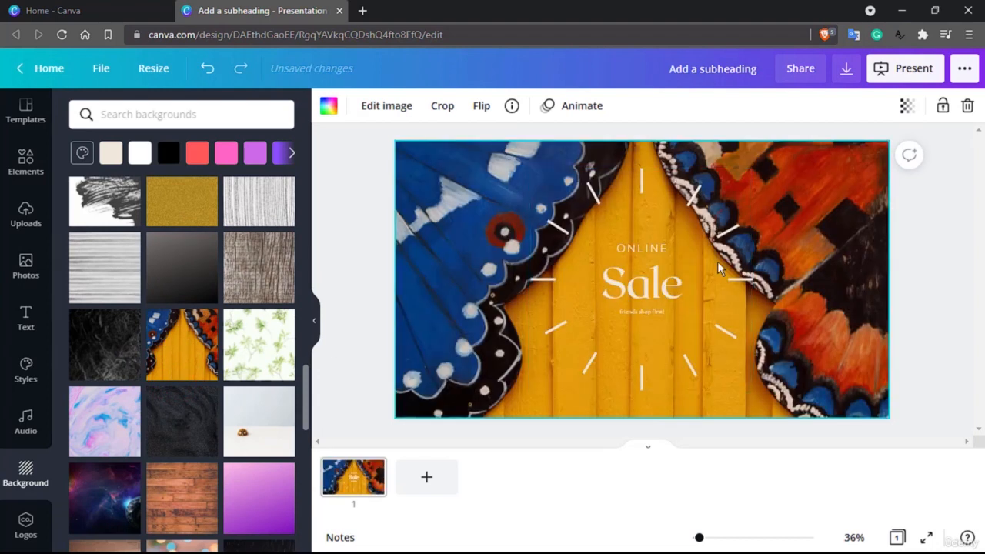
Remove the Audio shortcut from the editor's list of content libraries.
{"action": "scroll", "coordinate": [26, 483], "scroll_direction": "up", "scroll_amount": 1}
{"action": "left_click", "coordinate": [25, 483]}
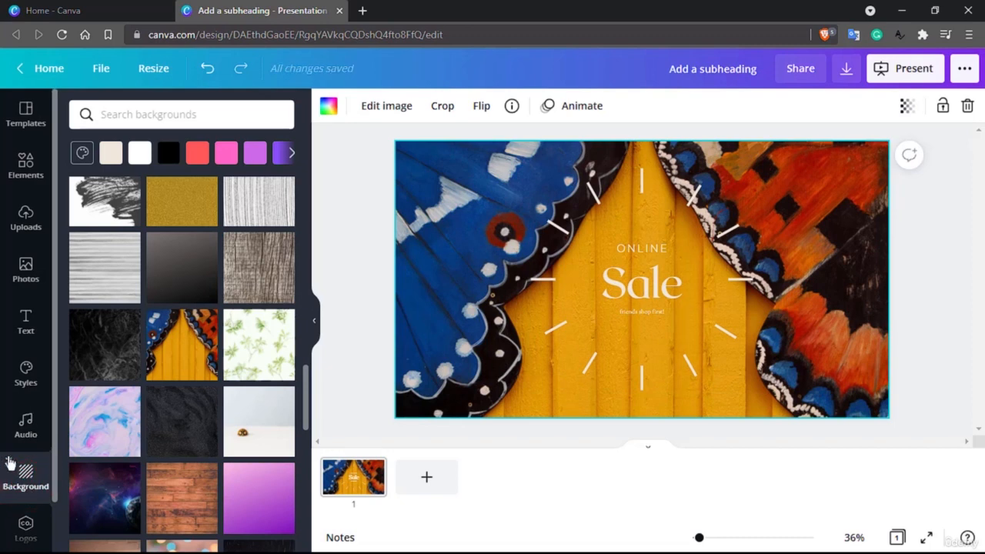
{"action": "left_click", "coordinate": [33, 426]}
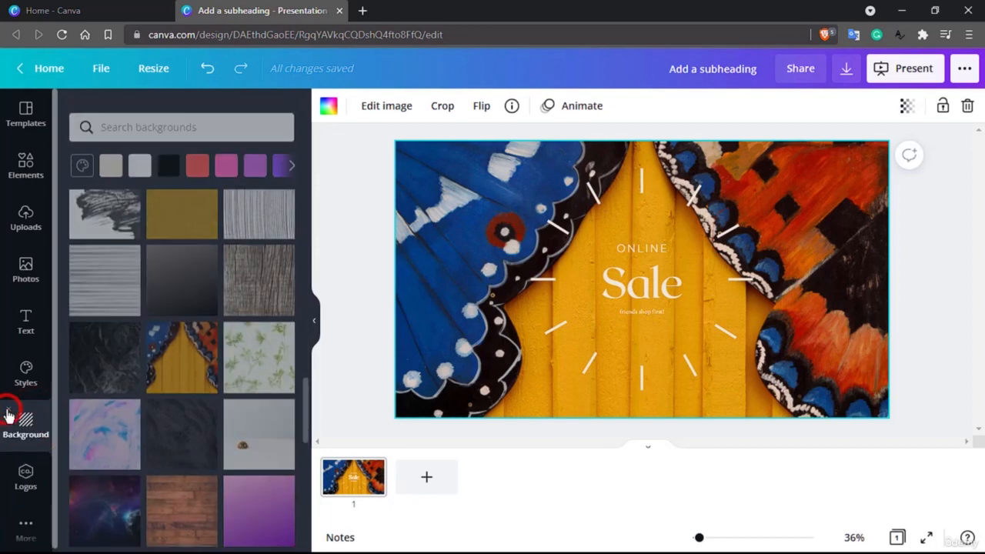
{"action": "left_click_drag", "start_coordinate": [6, 415], "coordinate": [7, 411]}
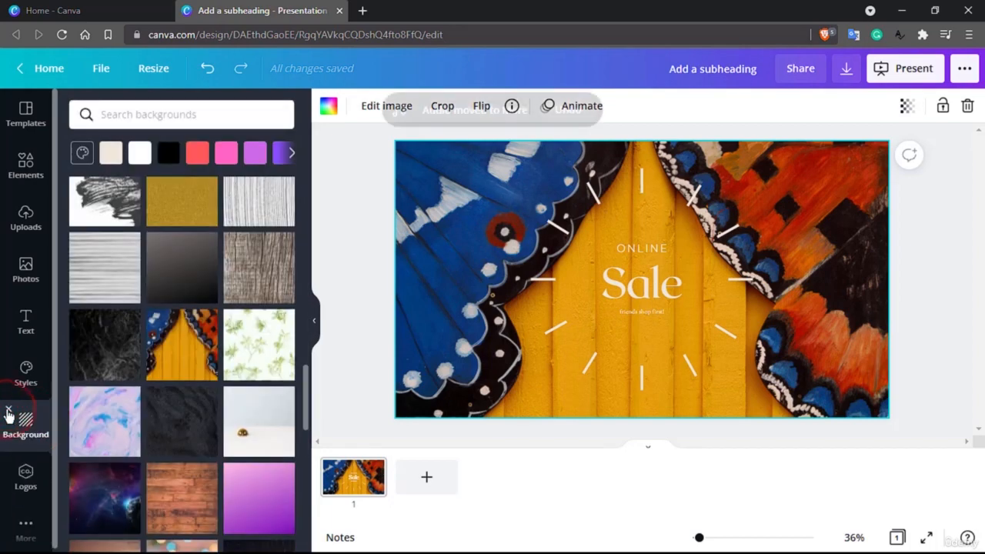
Insert a stacked bar chart on the sale page and another on a new blank second page.
{"action": "left_click", "coordinate": [25, 530]}
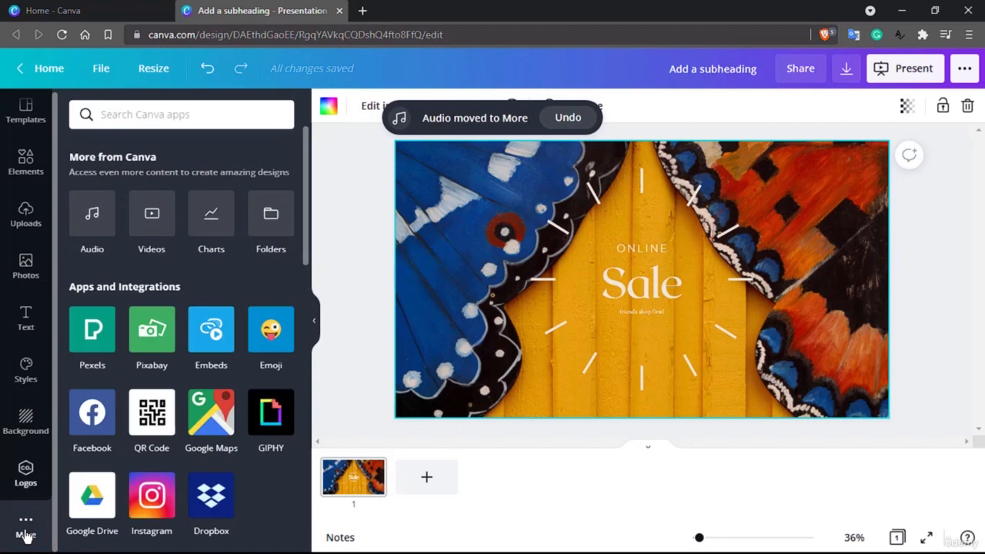
{"action": "left_click", "coordinate": [211, 221]}
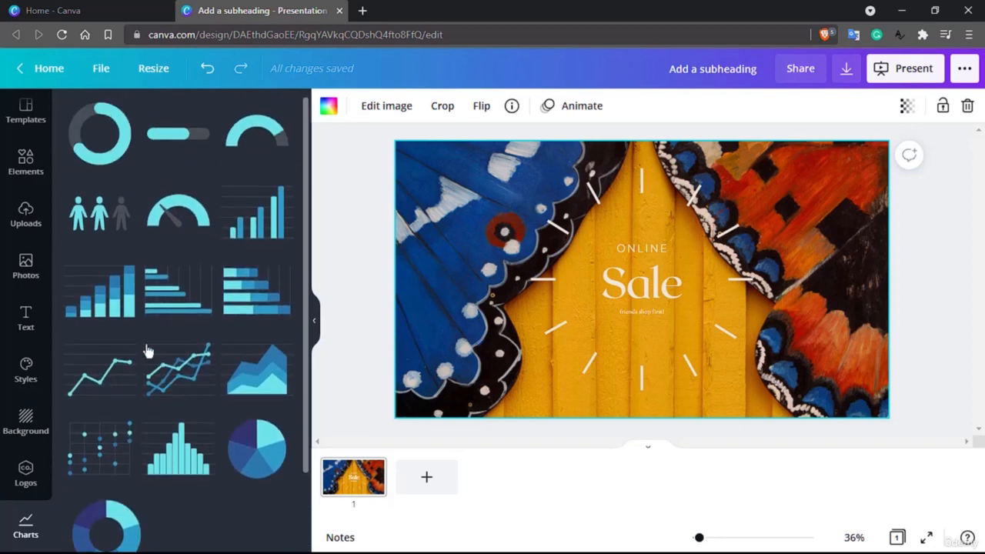
{"action": "left_click", "coordinate": [113, 304]}
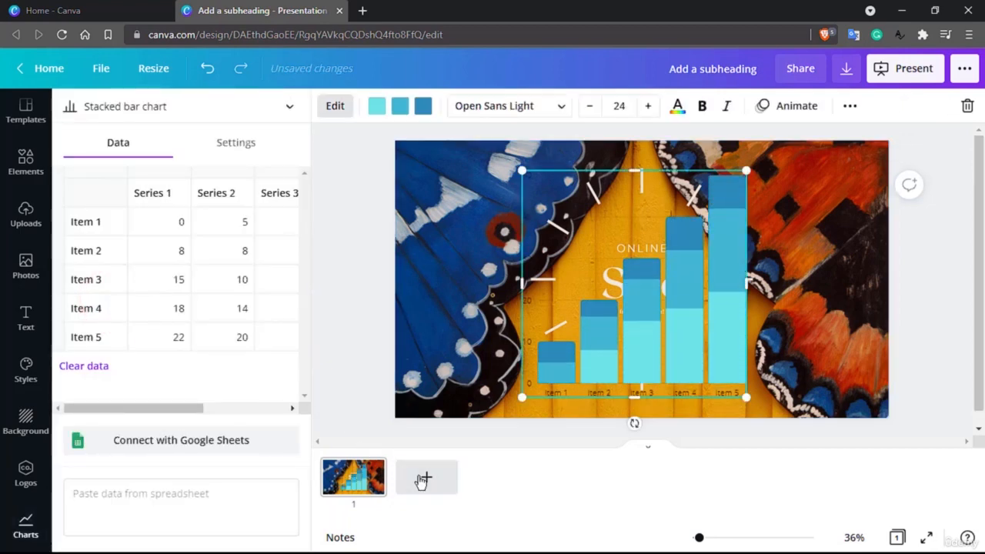
{"action": "left_click", "coordinate": [423, 476]}
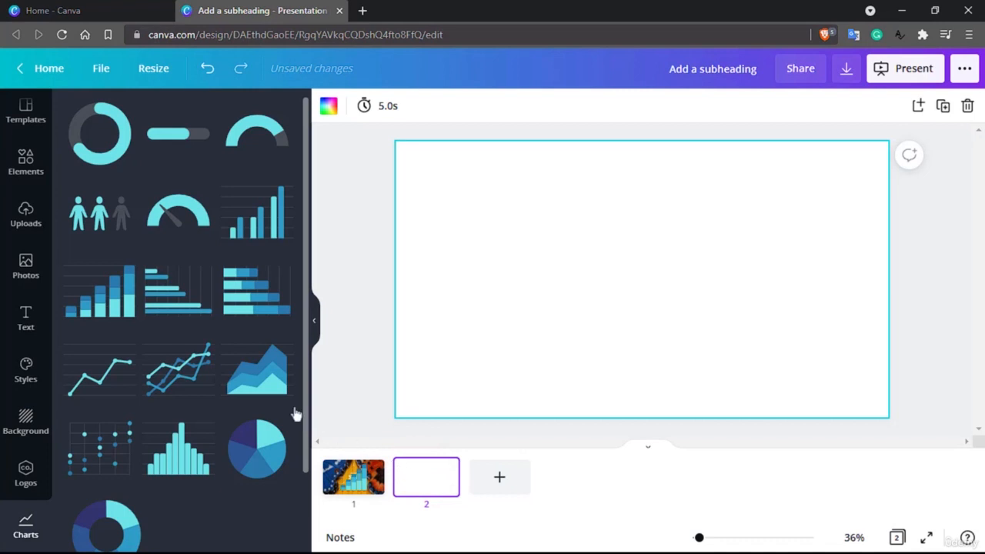
{"action": "left_click", "coordinate": [86, 295]}
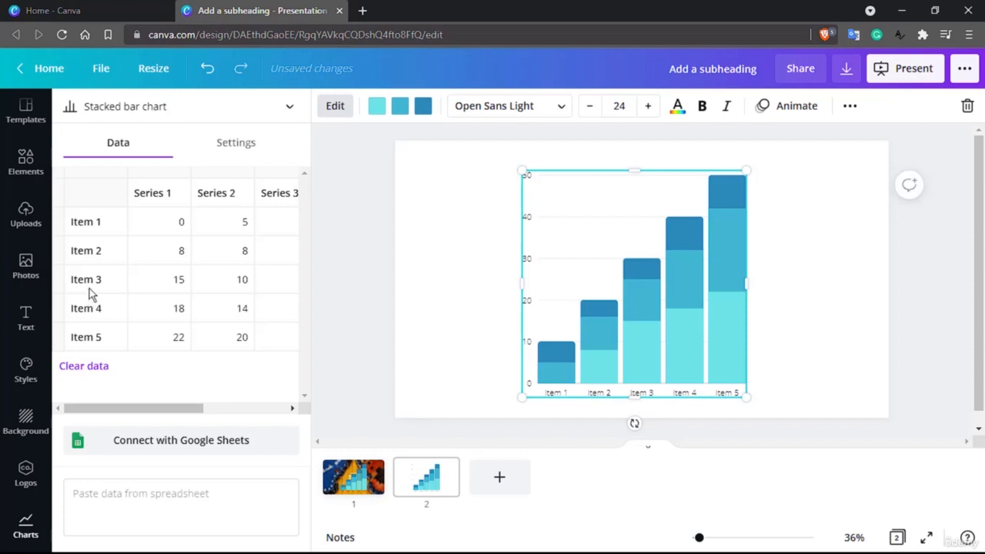
Rename the Item 5 label in the second page's chart data to Potato.
{"action": "left_click", "coordinate": [108, 224]}
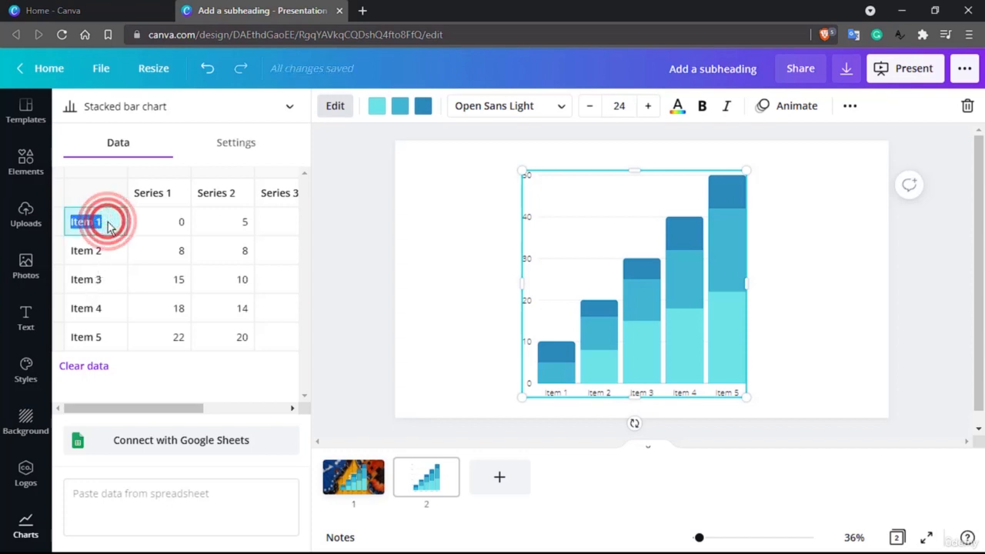
{"action": "left_click", "coordinate": [99, 338]}
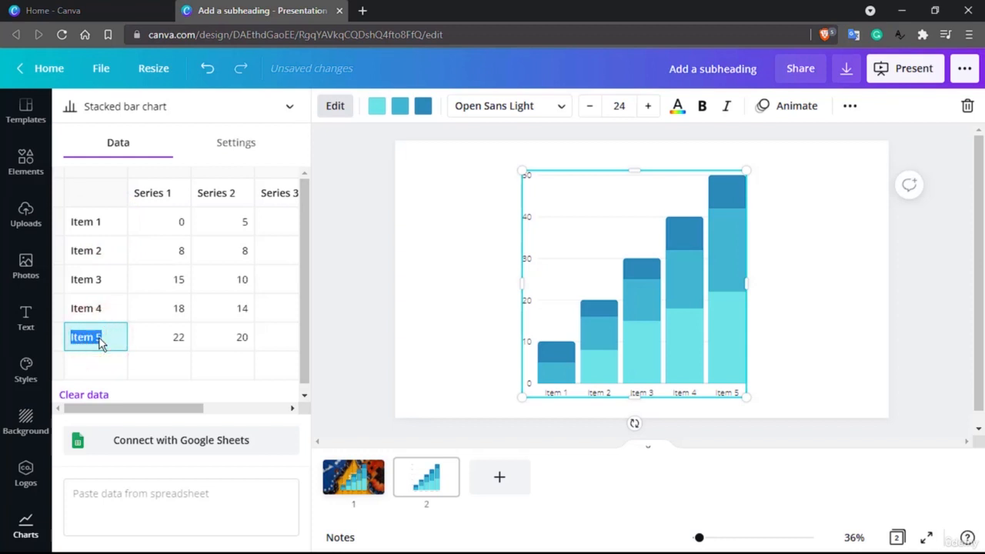
{"action": "type", "text": "Potato"}
{"action": "left_click", "coordinate": [171, 353]}
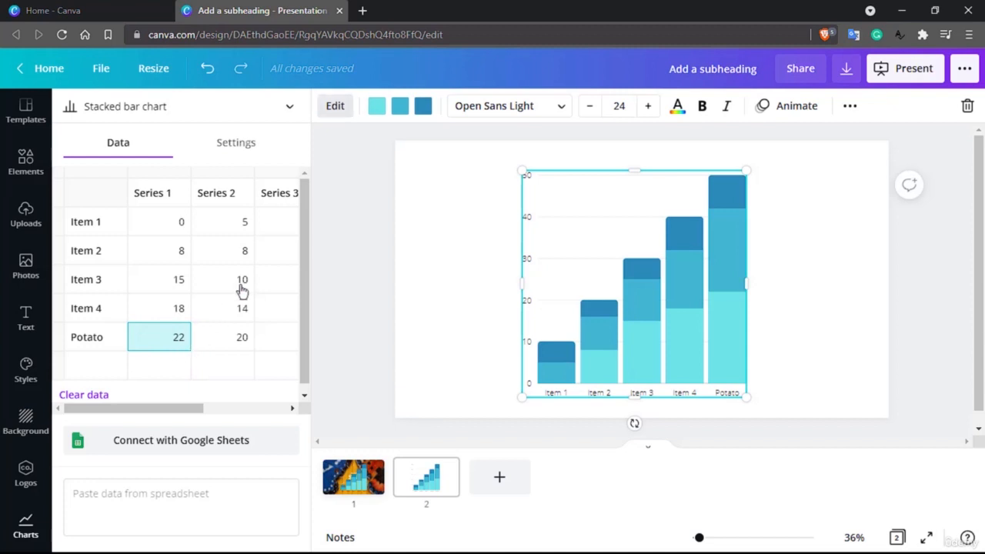
Recolour the chart's upper bar segments black, the middle segments grey and the lower segments light grey.
{"action": "left_click", "coordinate": [425, 106]}
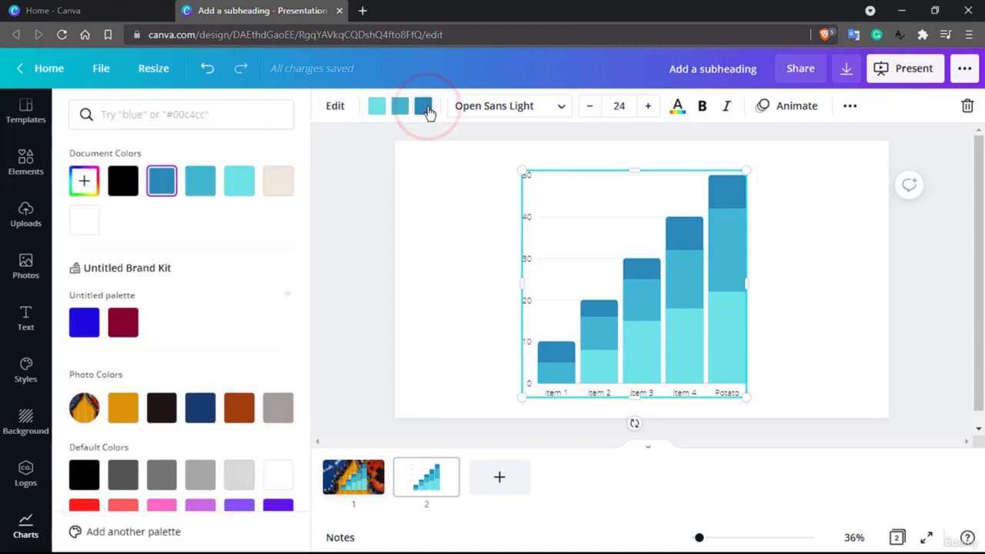
{"action": "left_click", "coordinate": [123, 182]}
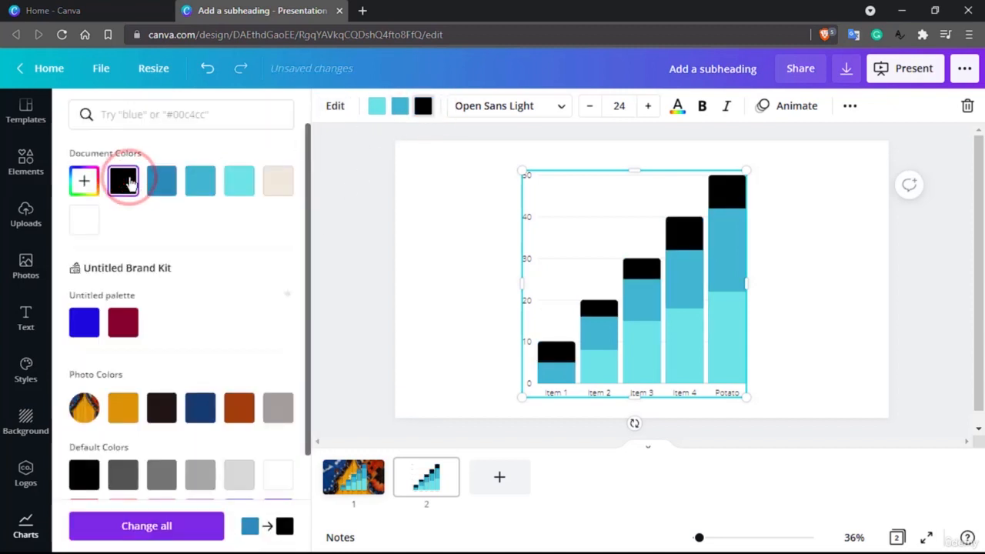
{"action": "left_click", "coordinate": [730, 248]}
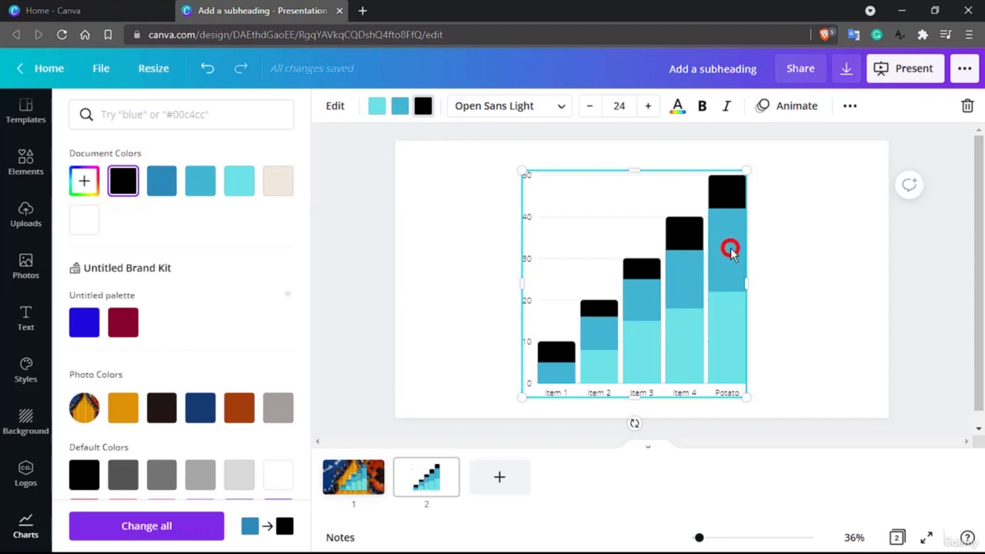
{"action": "left_click", "coordinate": [400, 105]}
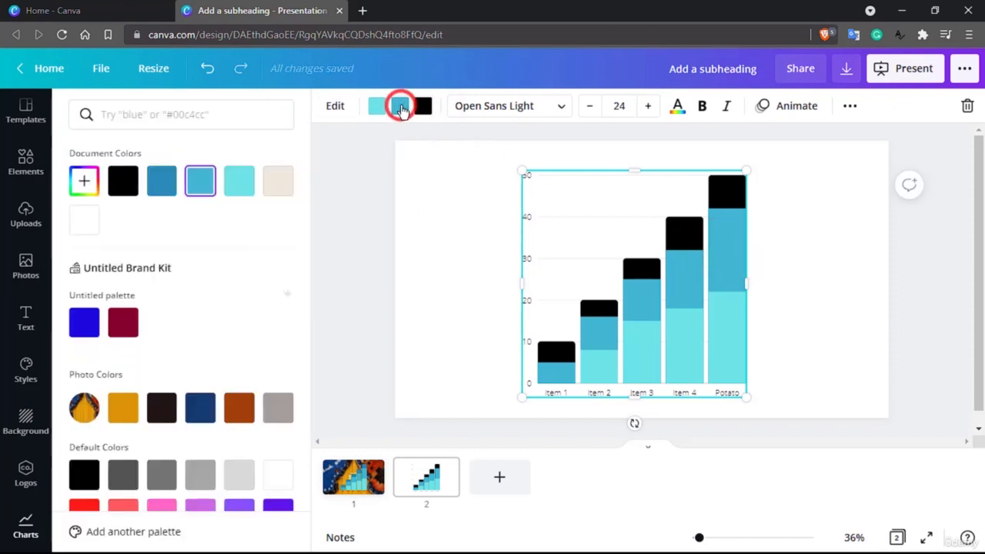
{"action": "left_click", "coordinate": [161, 477]}
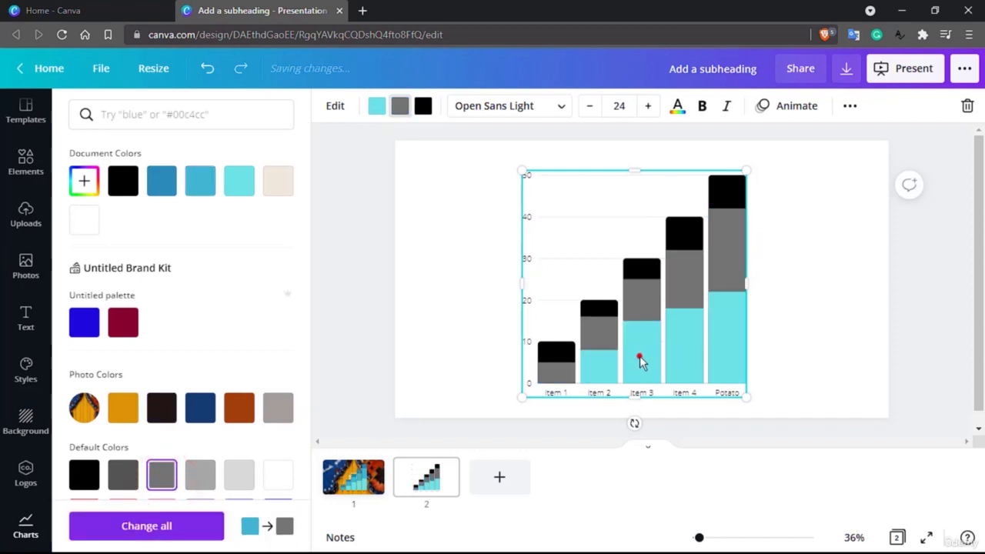
{"action": "left_click", "coordinate": [639, 356]}
{"action": "left_click", "coordinate": [377, 106]}
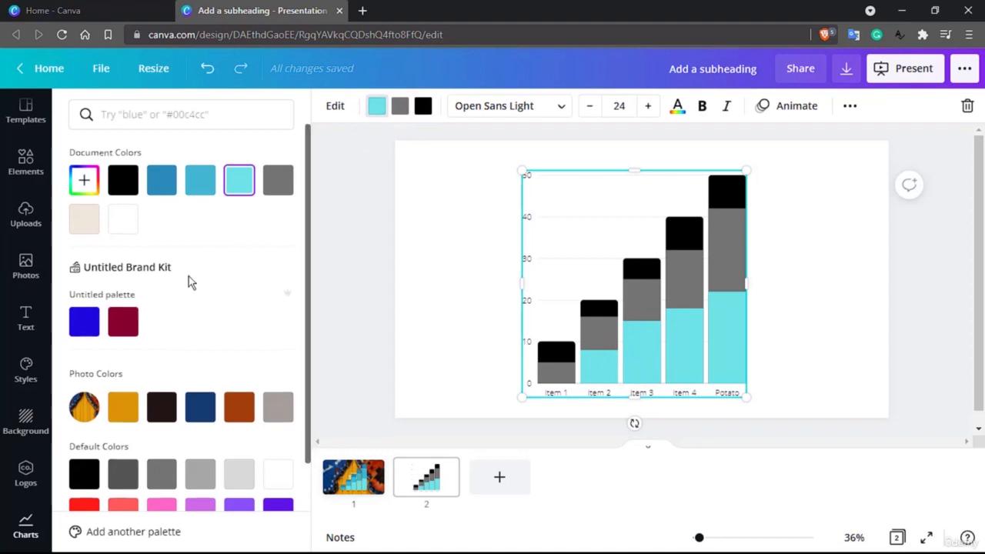
{"action": "scroll", "coordinate": [189, 279], "scroll_direction": "down", "scroll_amount": 3}
{"action": "left_click", "coordinate": [247, 367]}
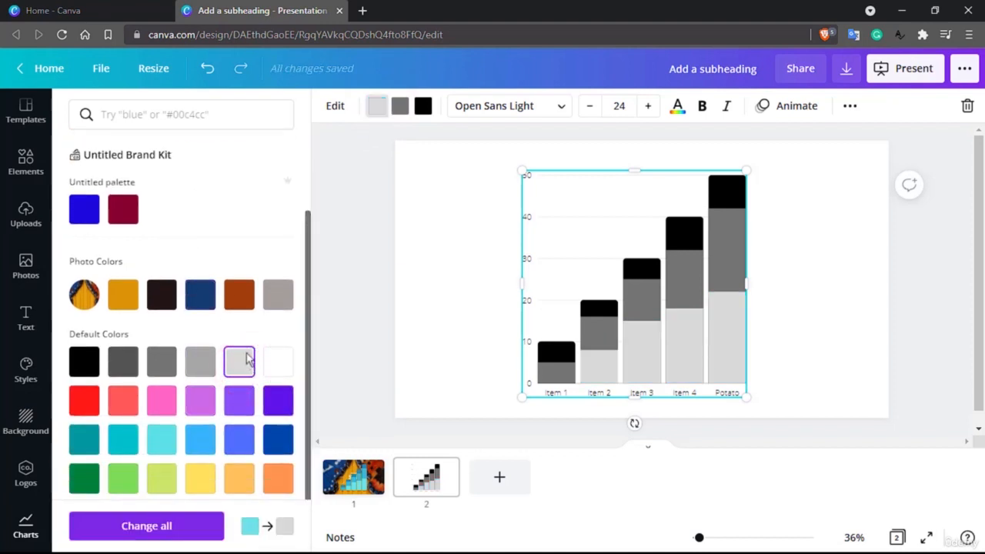
Undo the three colour changes on the bar chart.
{"action": "left_click", "coordinate": [205, 70]}
{"action": "left_click", "coordinate": [205, 69]}
{"action": "left_click", "coordinate": [205, 69]}
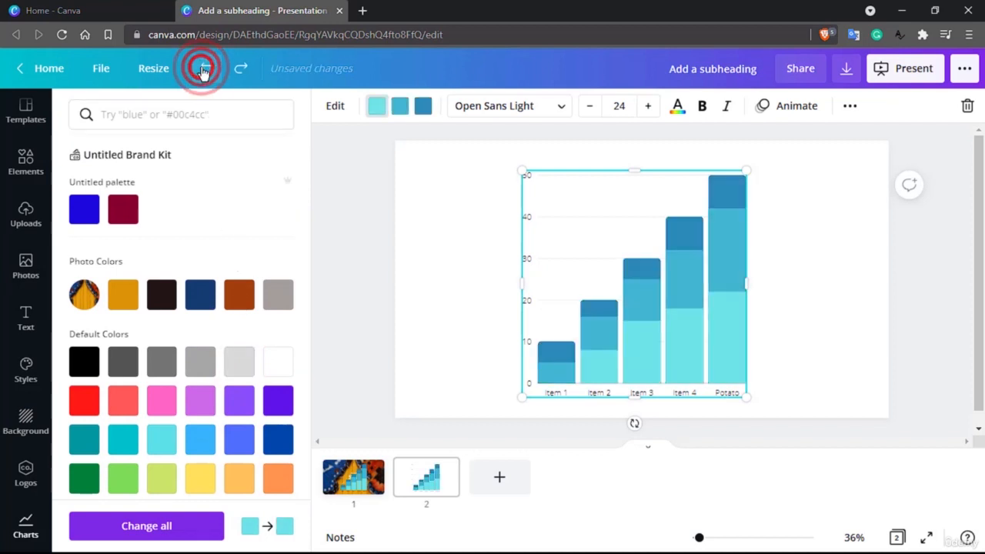
Set the Series 1 values to 5 for Item 2, 10 for Item 3, 15 for Item 4 and 20 for Potato.
{"action": "left_click", "coordinate": [621, 337]}
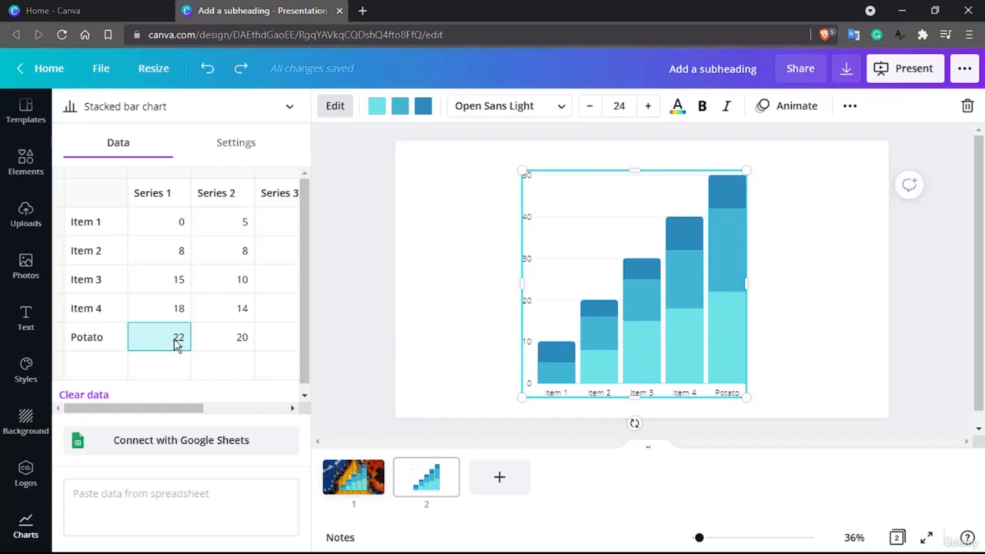
{"action": "left_click", "coordinate": [159, 222]}
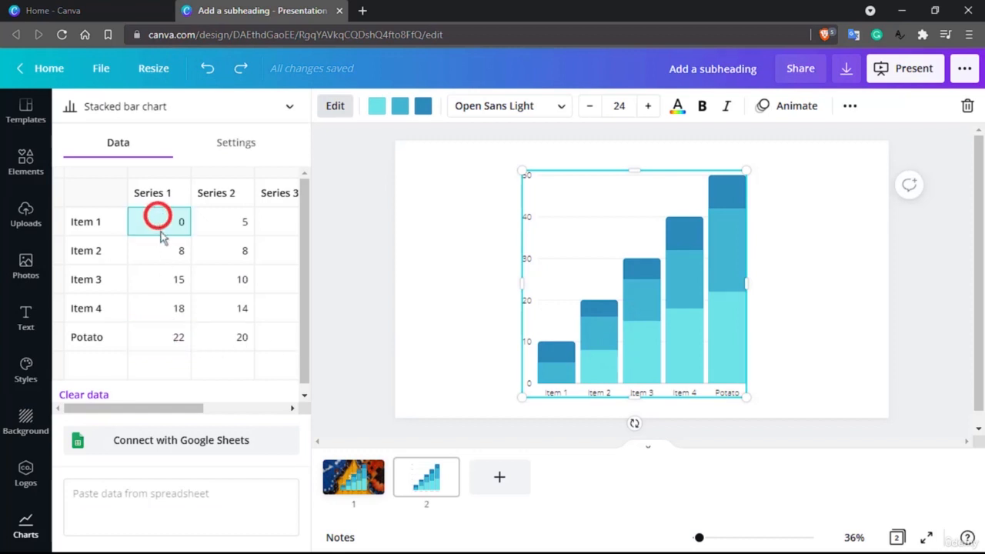
{"action": "left_click", "coordinate": [161, 254]}
{"action": "type", "text": "5"}
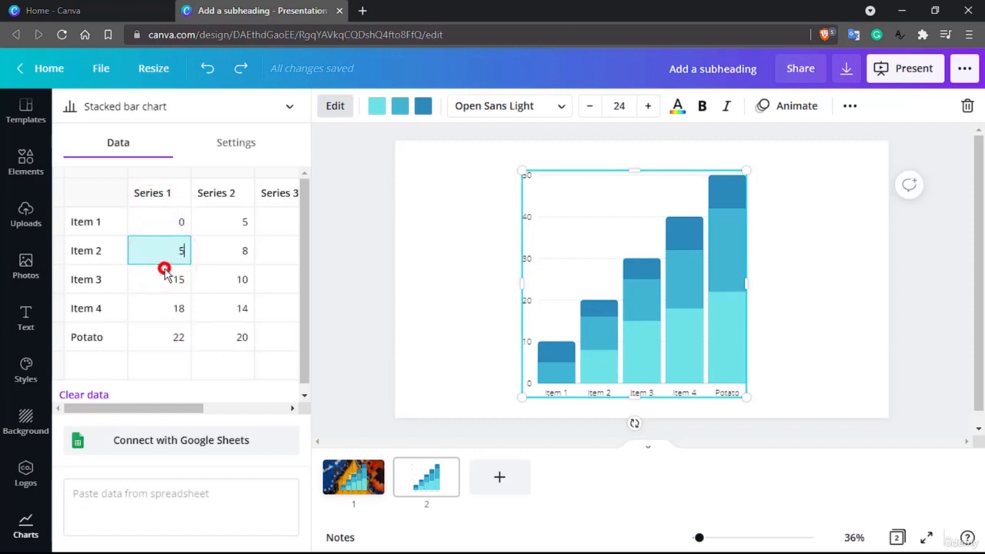
{"action": "left_click", "coordinate": [161, 270]}
{"action": "type", "text": "10"}
{"action": "left_click", "coordinate": [166, 312]}
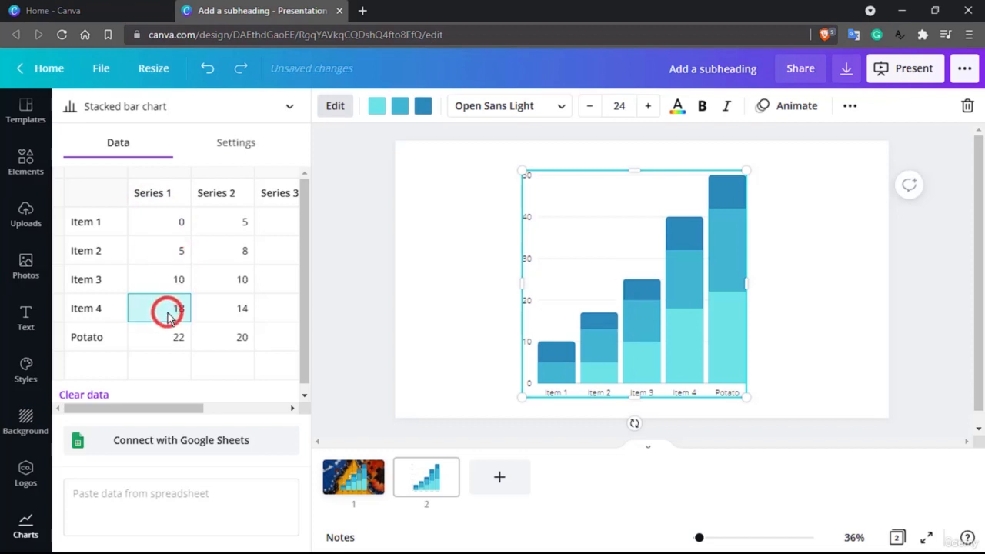
{"action": "type", "text": "15"}
{"action": "left_click", "coordinate": [181, 344]}
{"action": "type", "text": "20"}
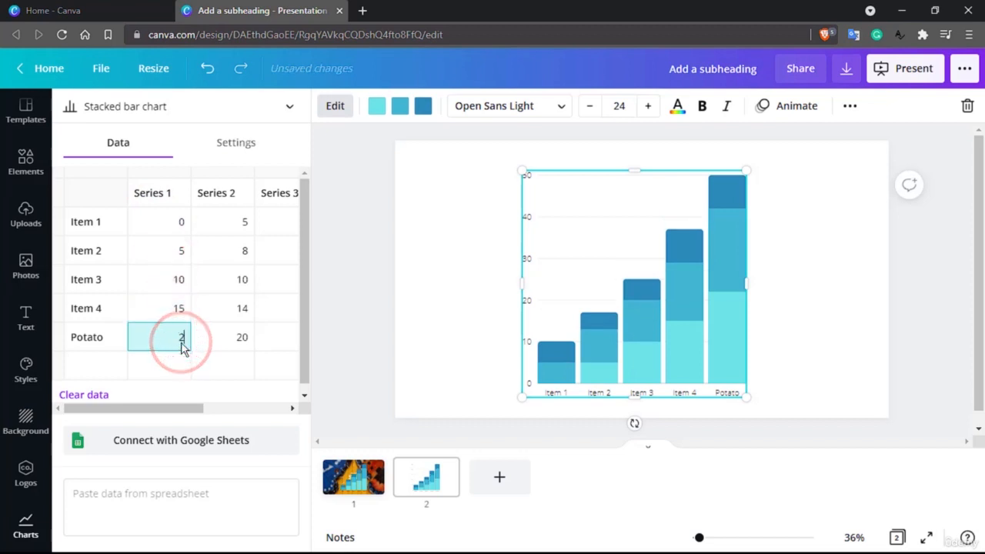
Set the Series 2 values to 10 for Potato, 5 for Item 4, and 0 for Items 3, 2 and 1.
{"action": "left_click", "coordinate": [242, 338]}
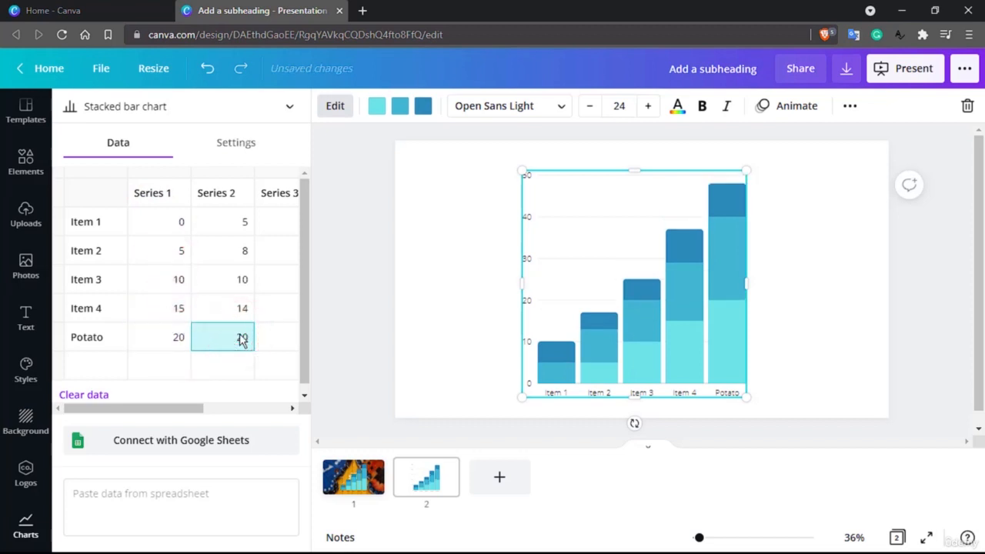
{"action": "left_click", "coordinate": [239, 316]}
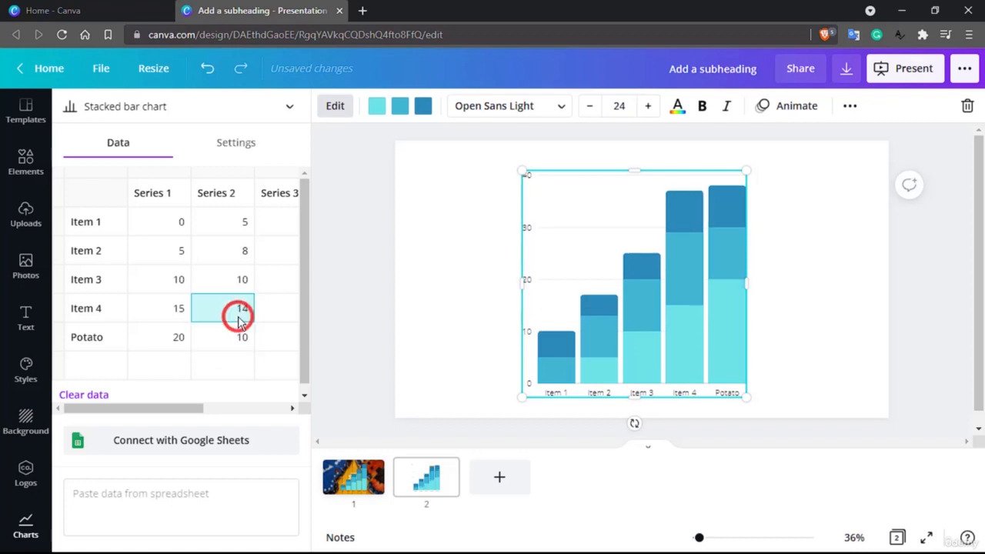
{"action": "type", "text": "5"}
{"action": "left_click", "coordinate": [241, 283]}
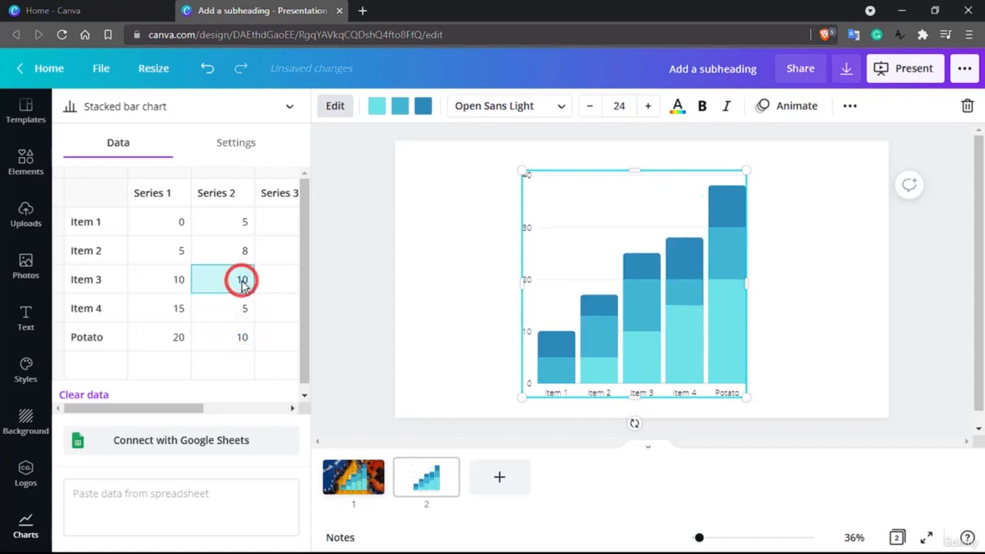
{"action": "type", "text": "0"}
{"action": "left_click", "coordinate": [242, 242]}
{"action": "type", "text": "0"}
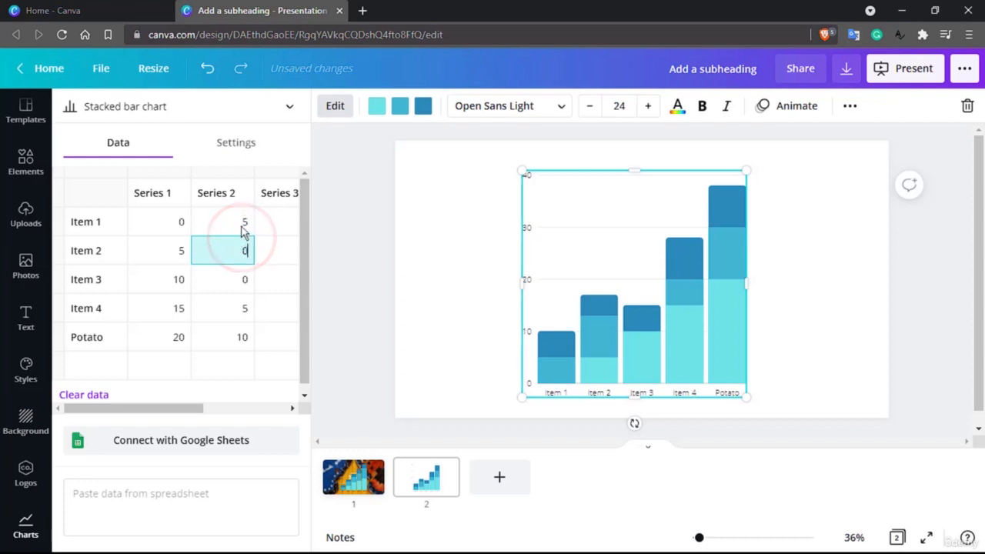
{"action": "left_click", "coordinate": [242, 225]}
{"action": "type", "text": "0"}
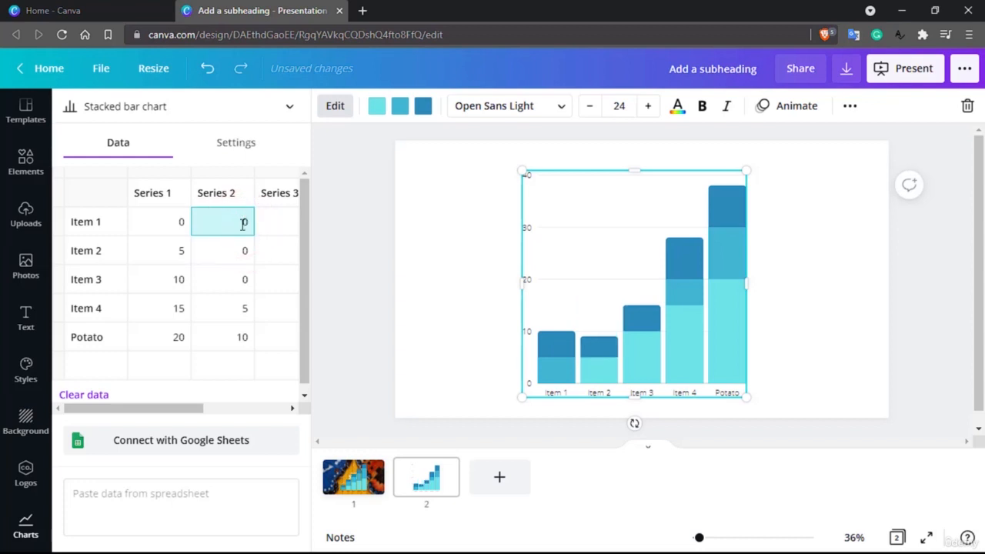
{"action": "left_click", "coordinate": [244, 289]}
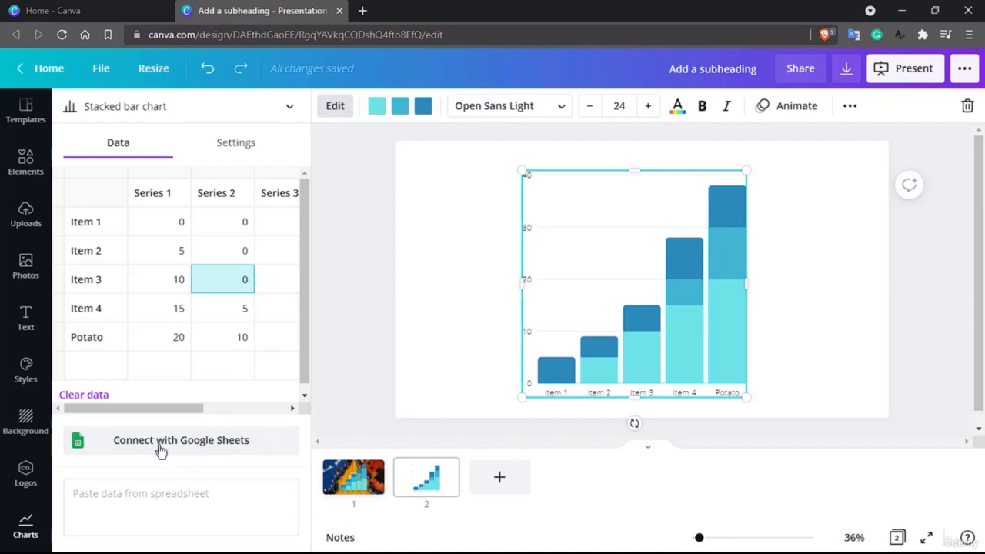
Turn the chart's labels off and on again, and do the same with its grid lines and ticks.
{"action": "left_click", "coordinate": [237, 147]}
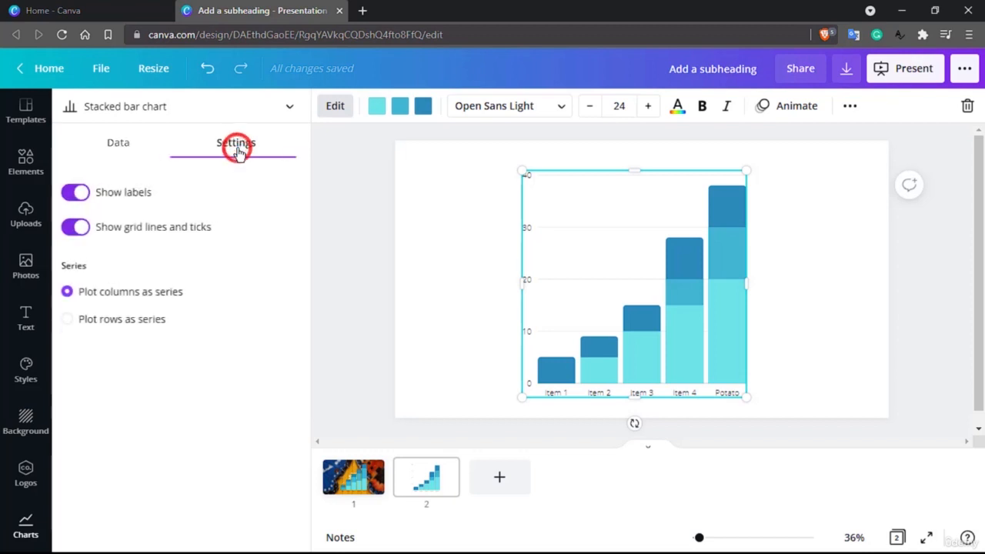
{"action": "left_click", "coordinate": [77, 194]}
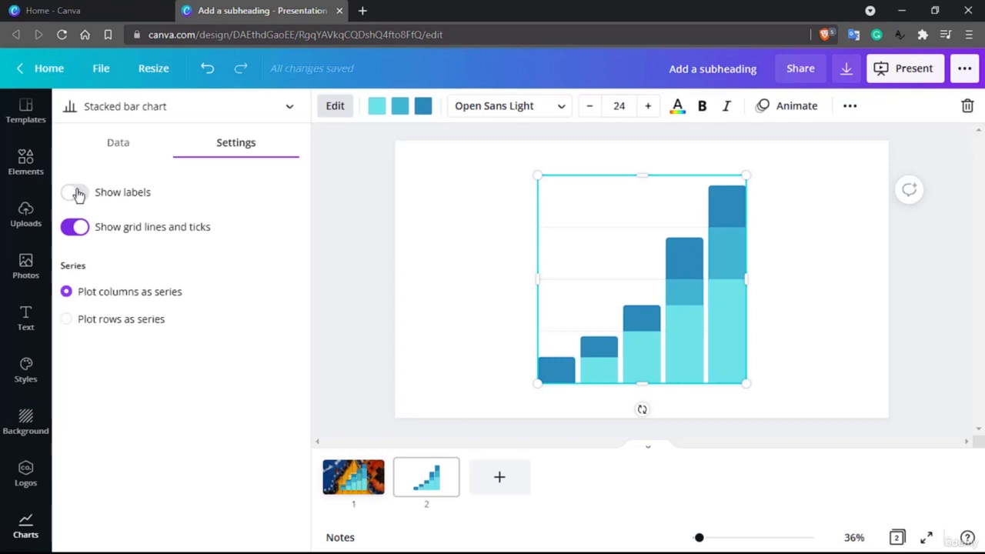
{"action": "left_click", "coordinate": [77, 193]}
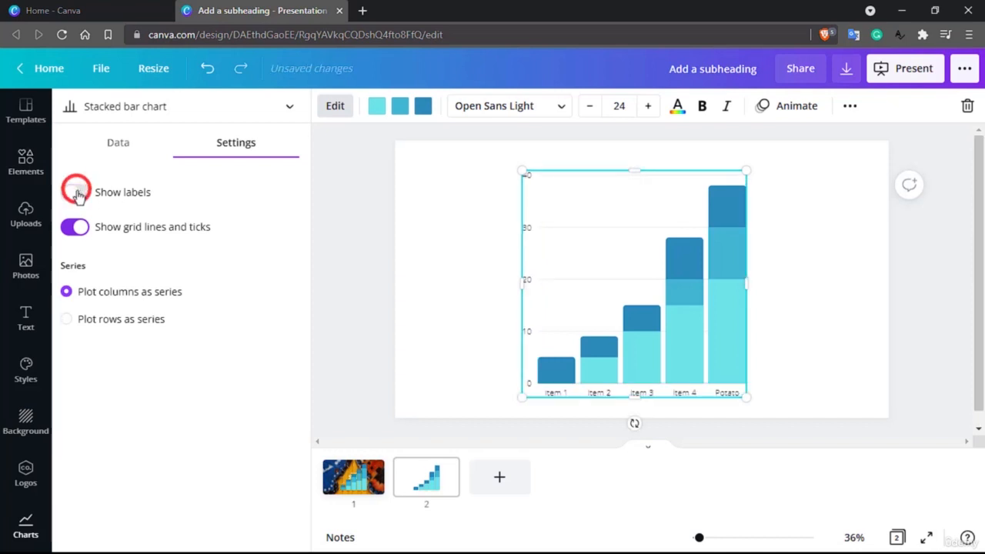
{"action": "left_click", "coordinate": [77, 232]}
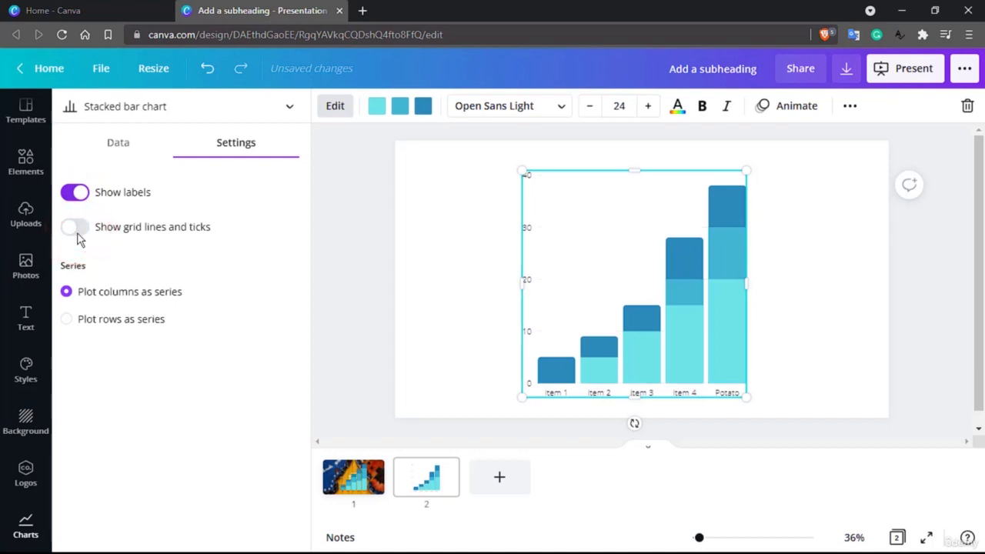
{"action": "left_click", "coordinate": [70, 239]}
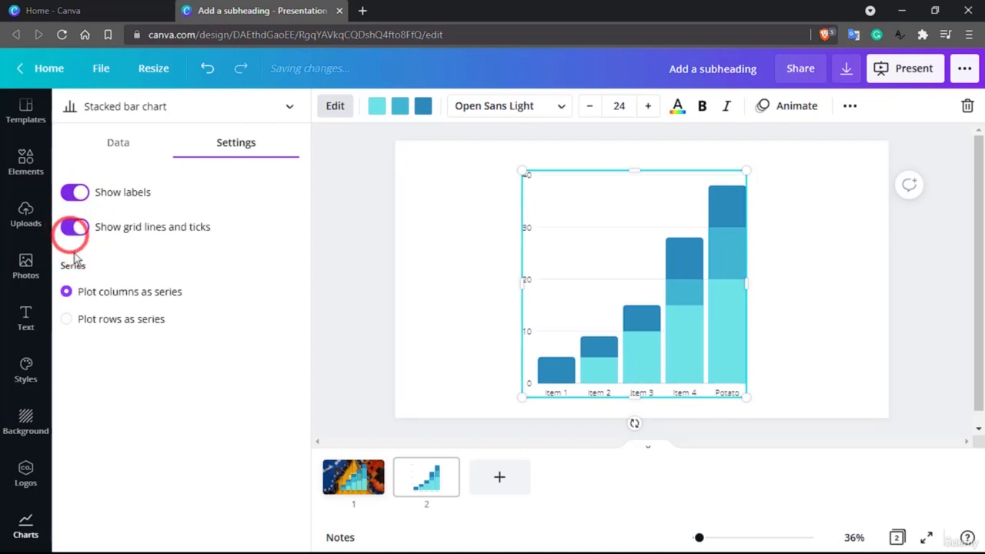
Try plotting the chart's rows as series and switch back to plotting columns as series.
{"action": "left_click", "coordinate": [90, 328]}
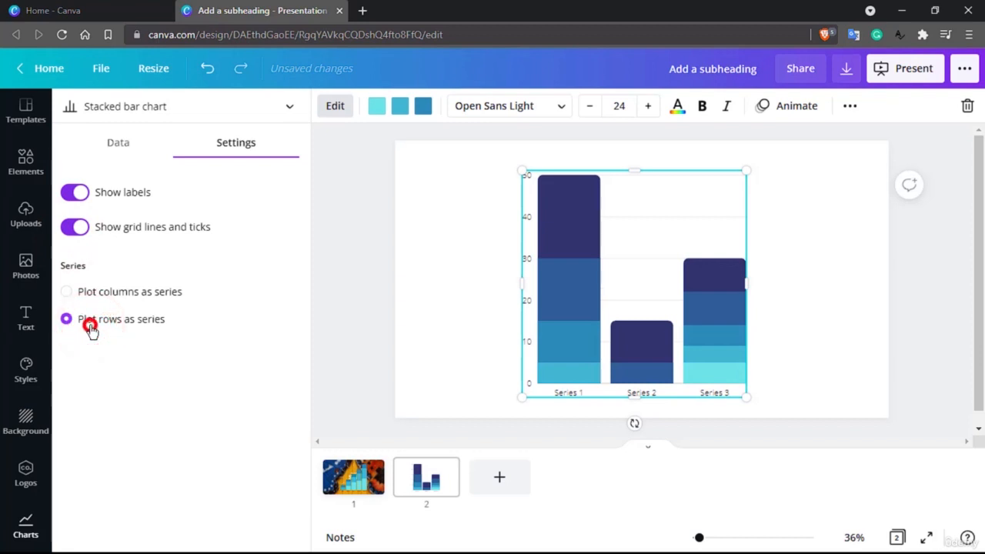
{"action": "left_click", "coordinate": [81, 289]}
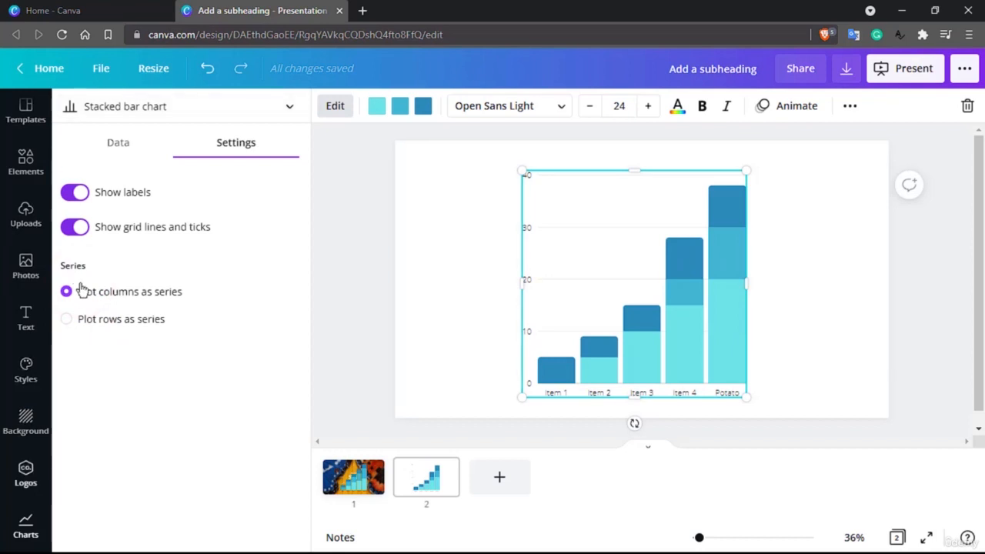
{"action": "scroll", "coordinate": [26, 527], "scroll_direction": "down", "scroll_amount": 1}
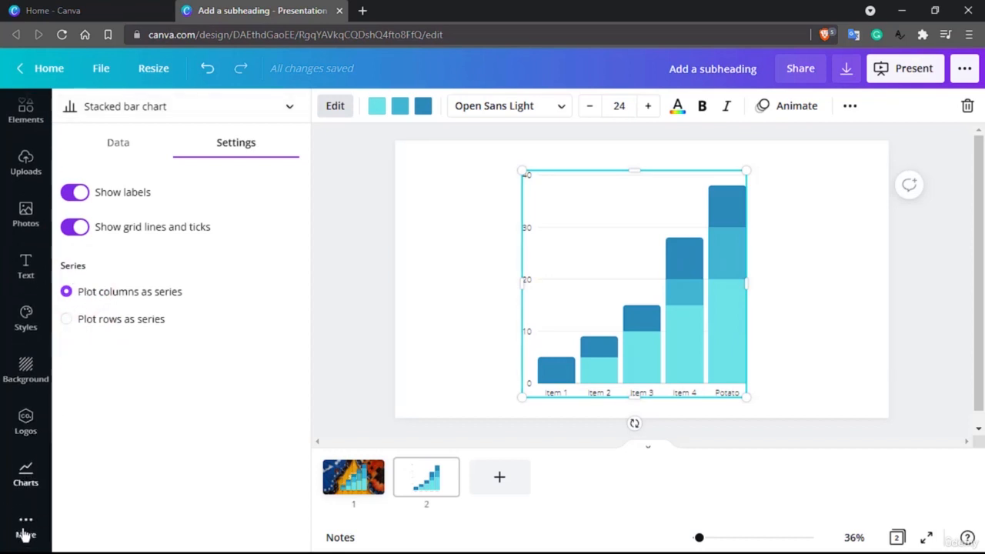
Remove the Charts shortcut from the editor's sidebar and open the Folders library from the additional apps.
{"action": "scroll", "coordinate": [25, 534], "scroll_direction": "up", "scroll_amount": 1}
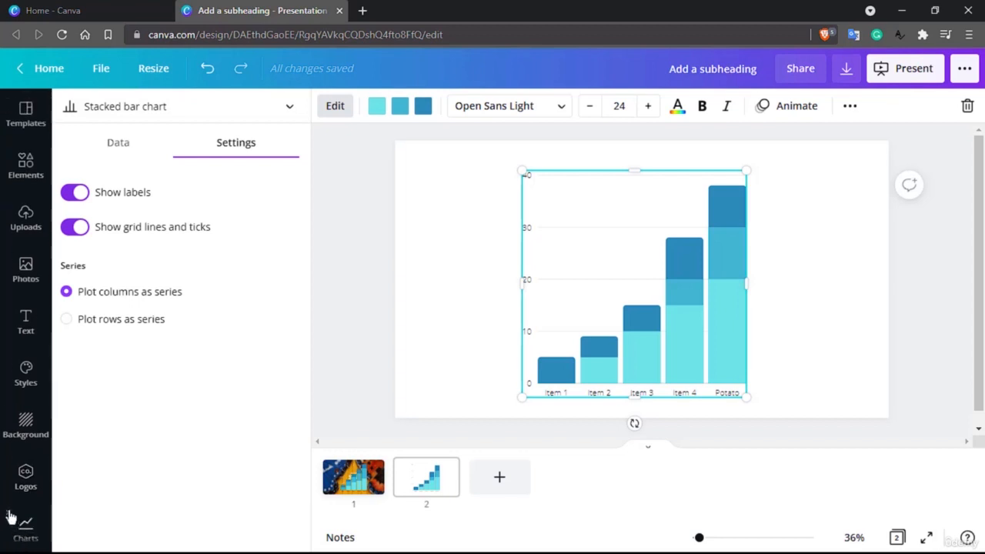
{"action": "left_click", "coordinate": [10, 512]}
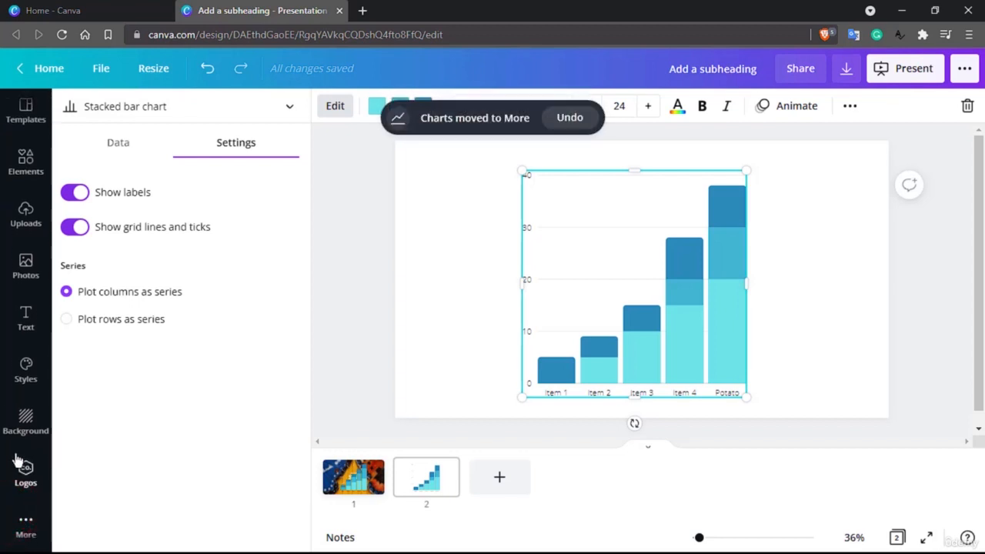
{"action": "left_click", "coordinate": [28, 530]}
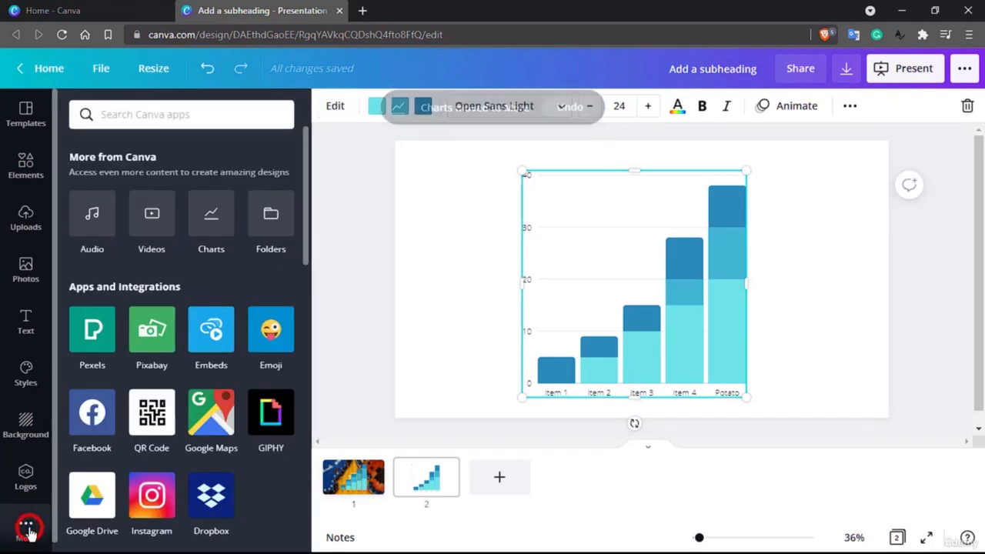
{"action": "left_click", "coordinate": [280, 223]}
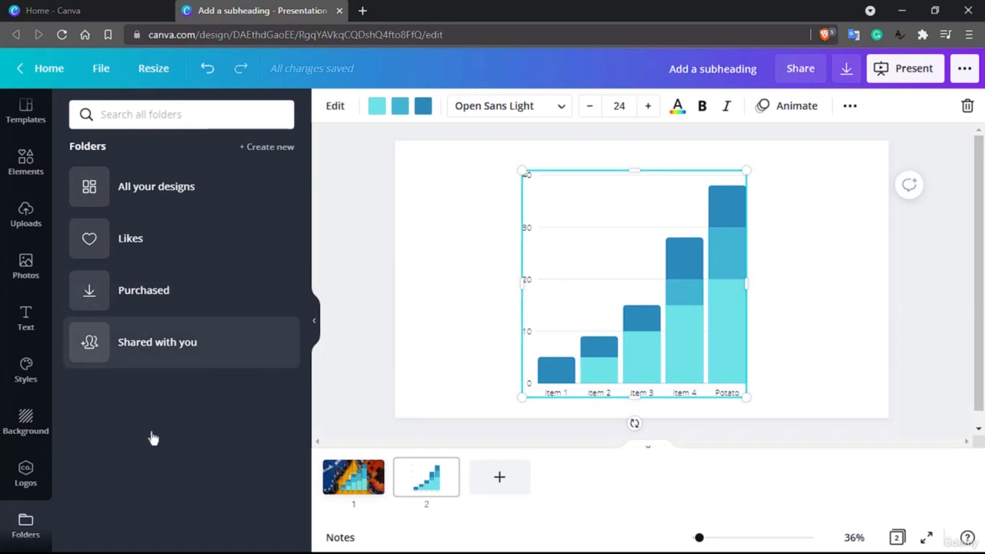
Remove the Folders shortcut from the editor's sidebar and collapse the open side panel.
{"action": "scroll", "coordinate": [30, 528], "scroll_direction": "down", "scroll_amount": 1}
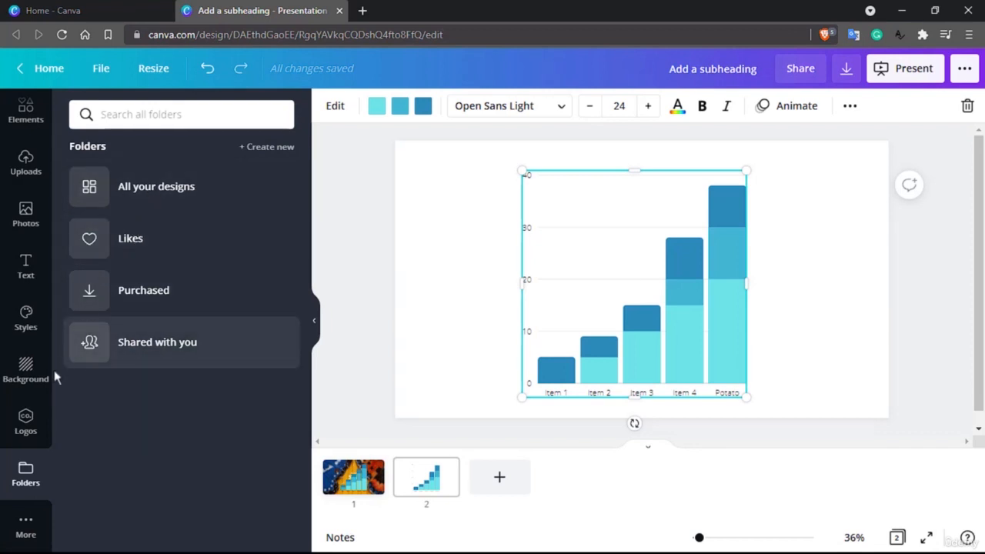
{"action": "left_click", "coordinate": [8, 458]}
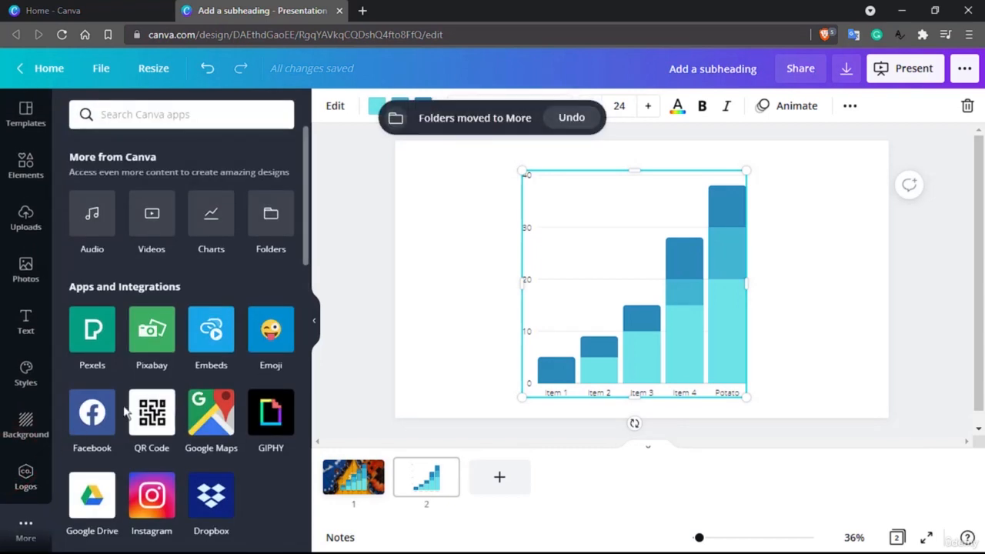
{"action": "left_click", "coordinate": [314, 323]}
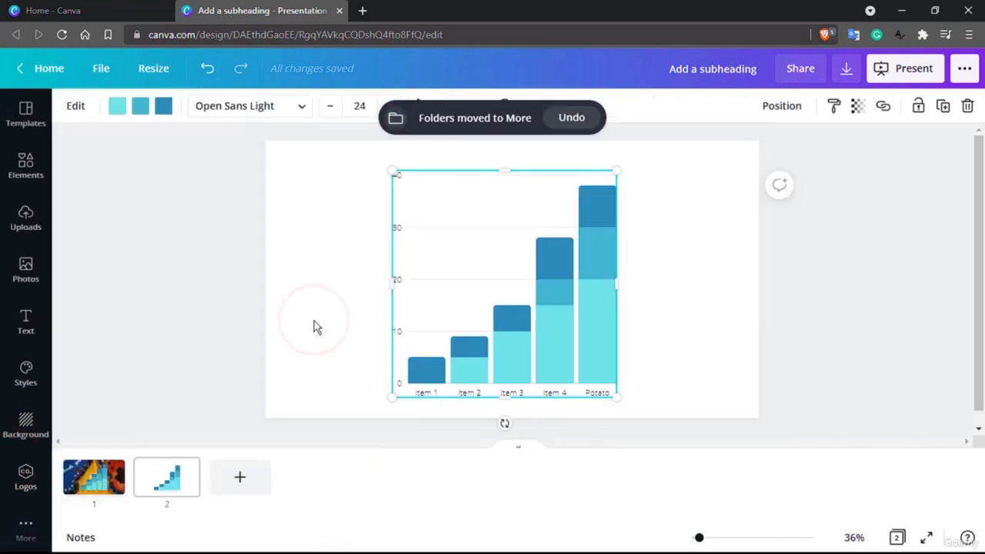